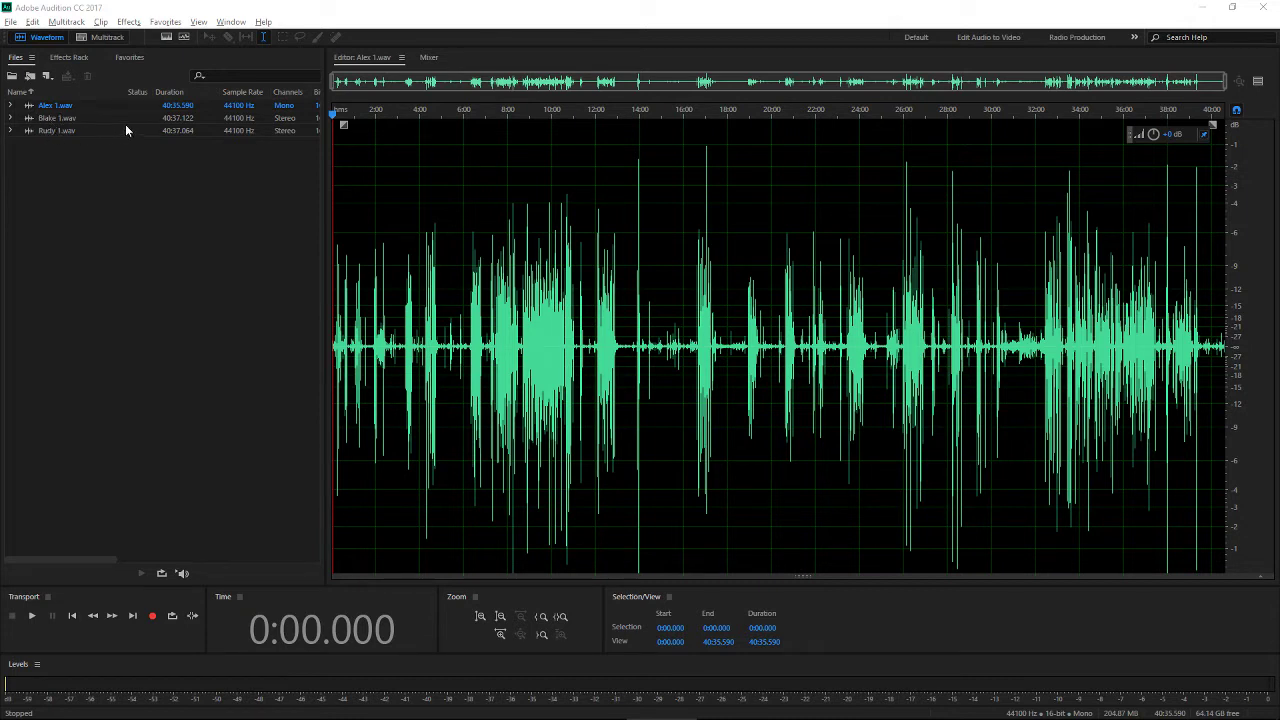
Play Alex 1.wav around 12:40–13:06 to locate the start of the silent pause
{"action": "scroll", "coordinate": [615, 357], "scroll_direction": "up", "scroll_amount": 8}
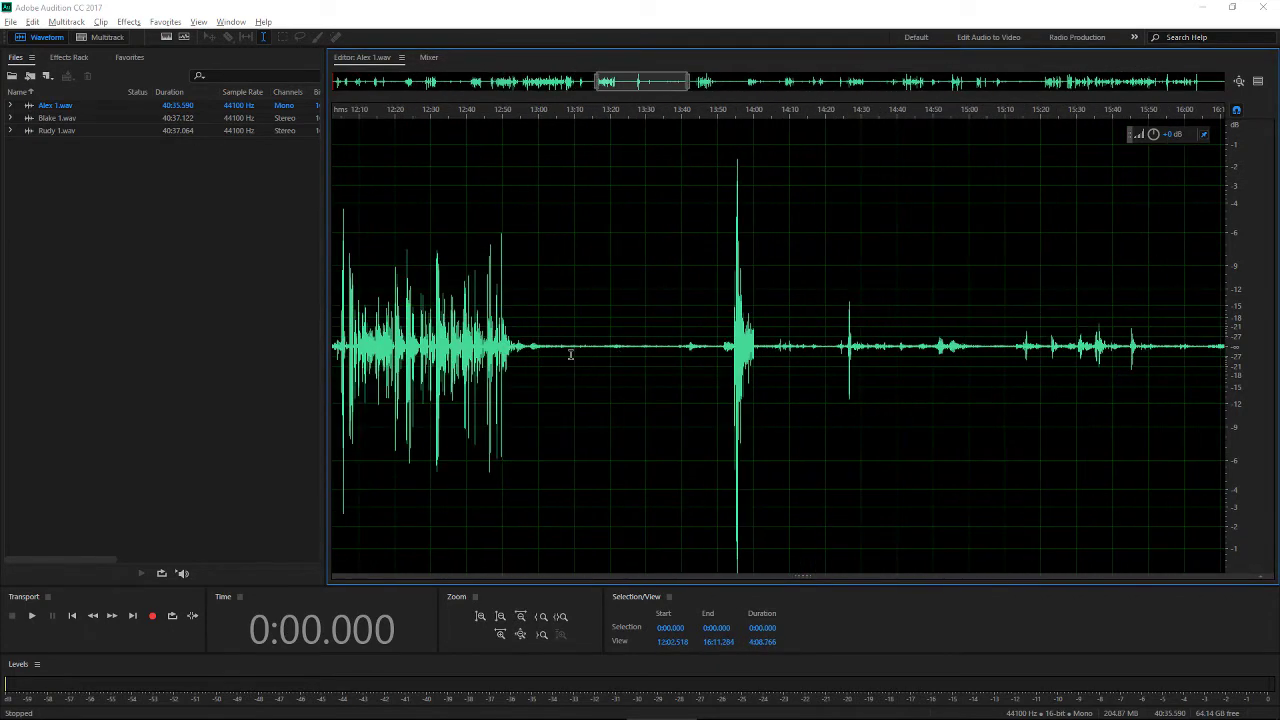
{"action": "left_click", "coordinate": [466, 330]}
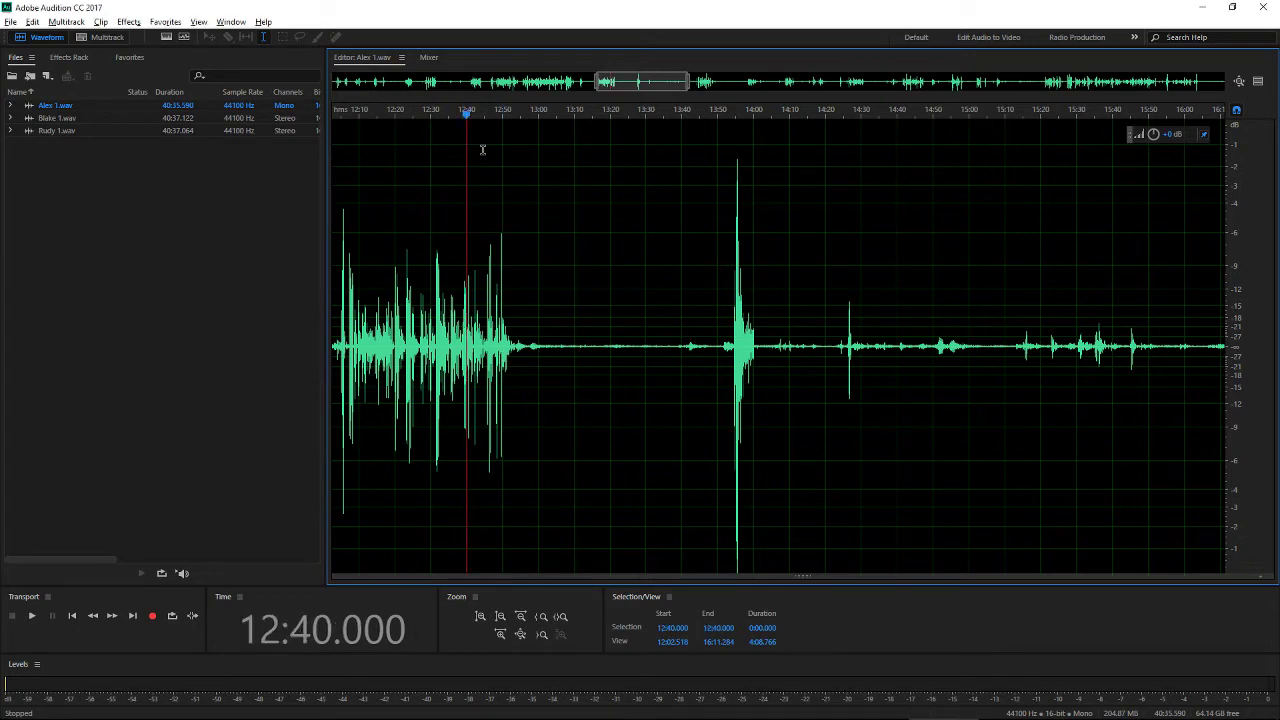
{"action": "key", "text": "space"}
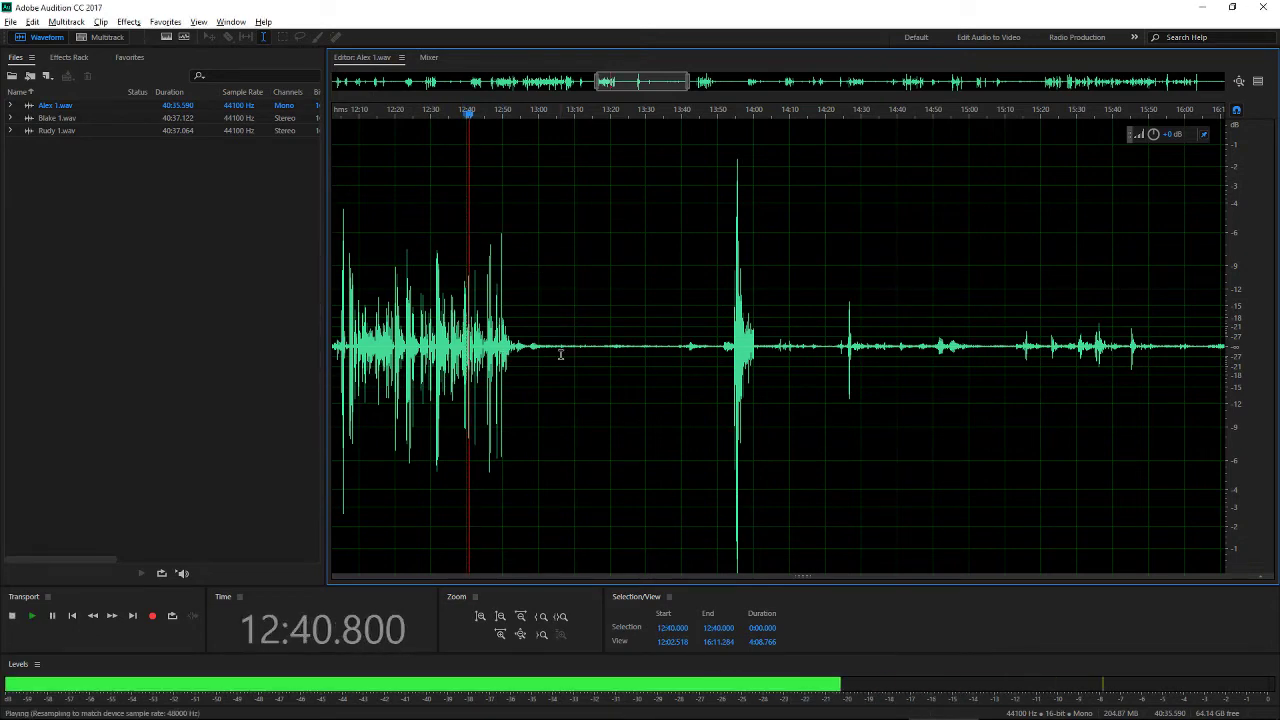
{"action": "key", "text": "space"}
{"action": "left_click", "coordinate": [561, 354]}
{"action": "scroll", "coordinate": [563, 357], "scroll_direction": "up", "scroll_amount": 3}
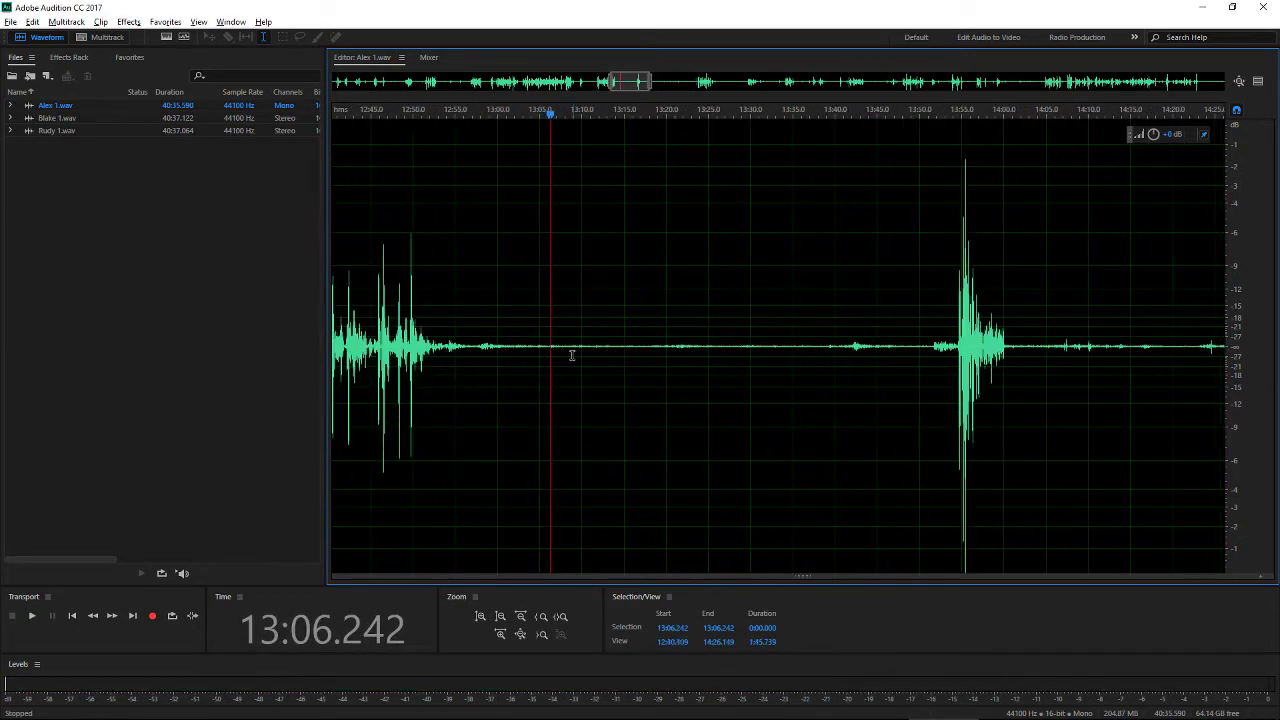
{"action": "left_click", "coordinate": [524, 355]}
{"action": "key", "text": "space"}
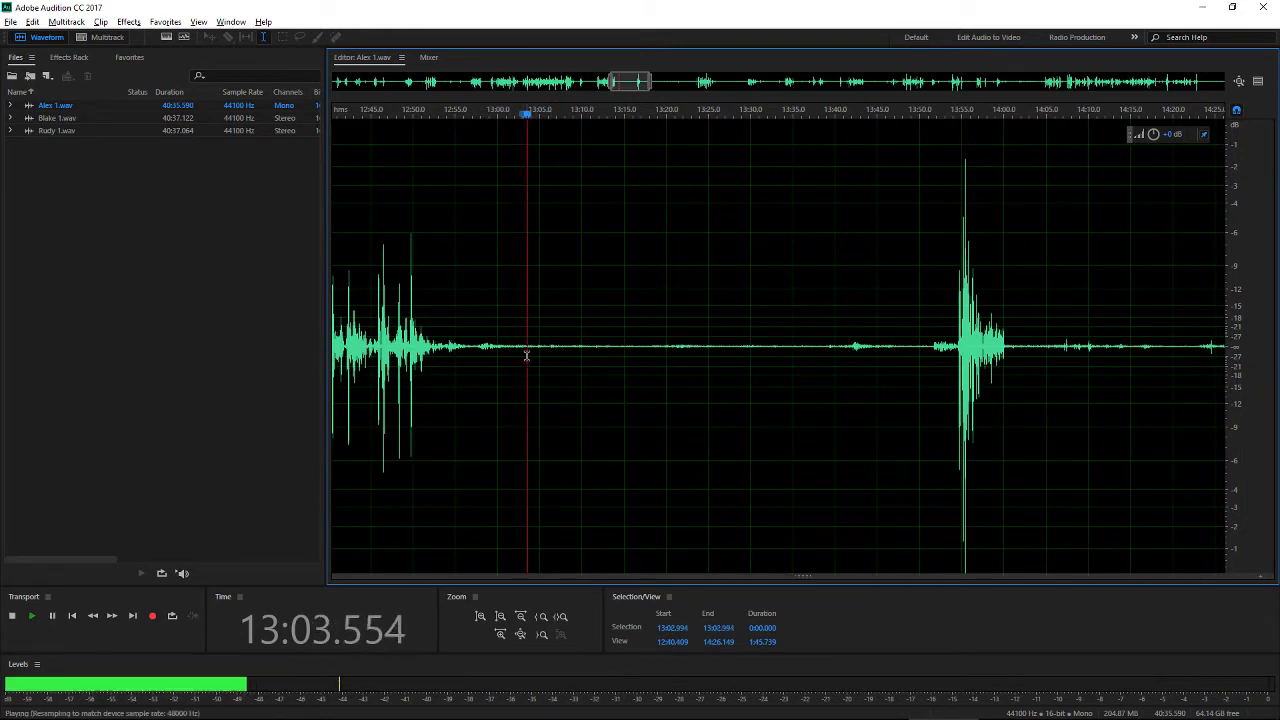
{"action": "key", "text": "space"}
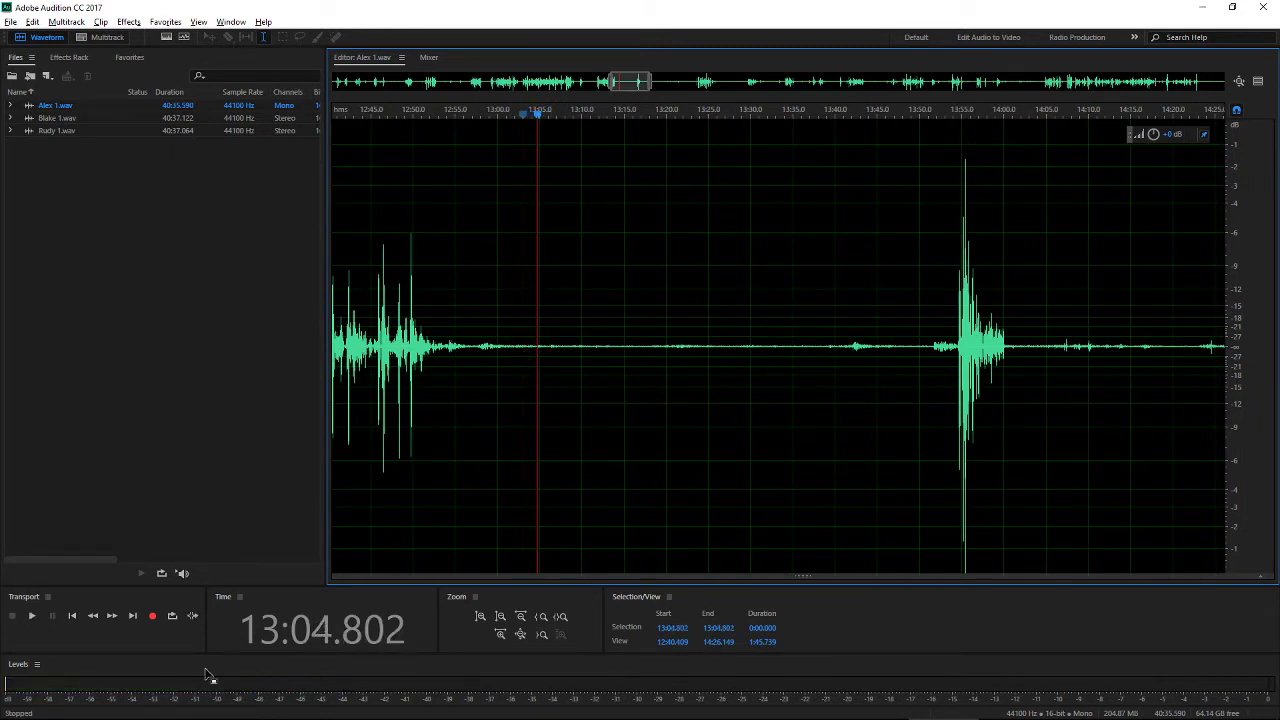
{"action": "key", "text": "space"}
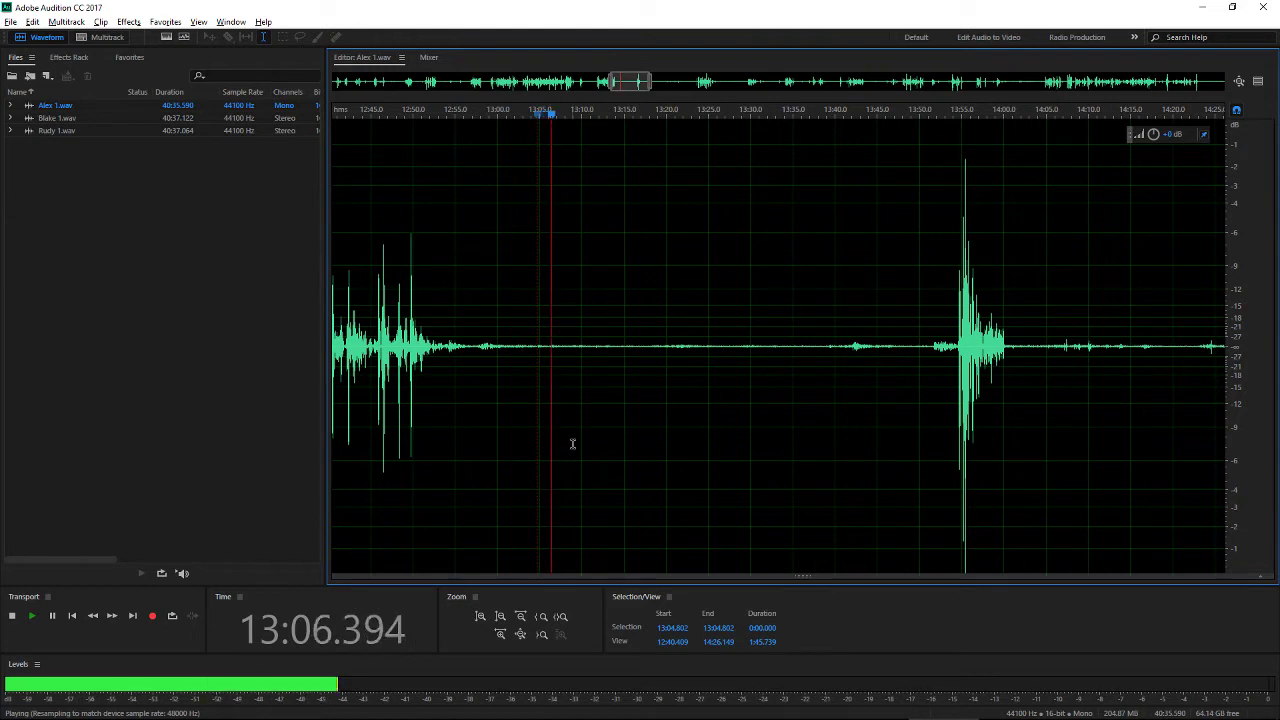
{"action": "key", "text": "space"}
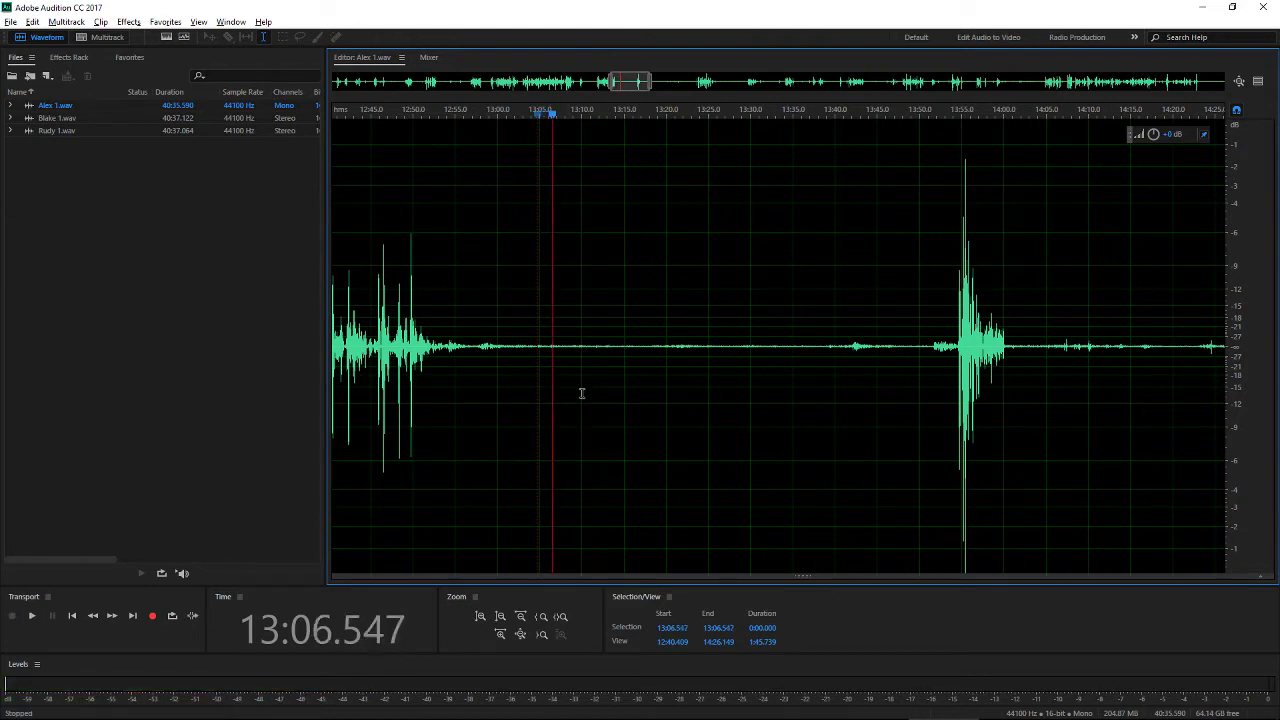
{"action": "key", "text": "Right"}
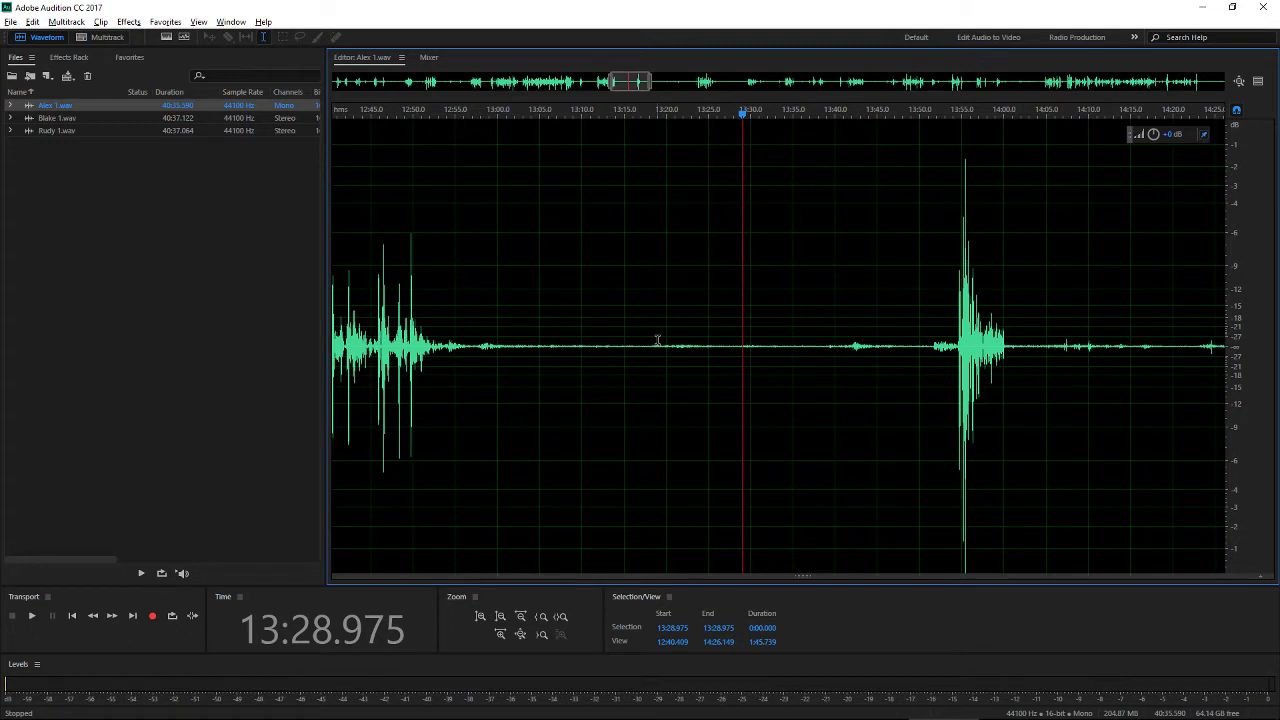
{"action": "left_click", "coordinate": [535, 351]}
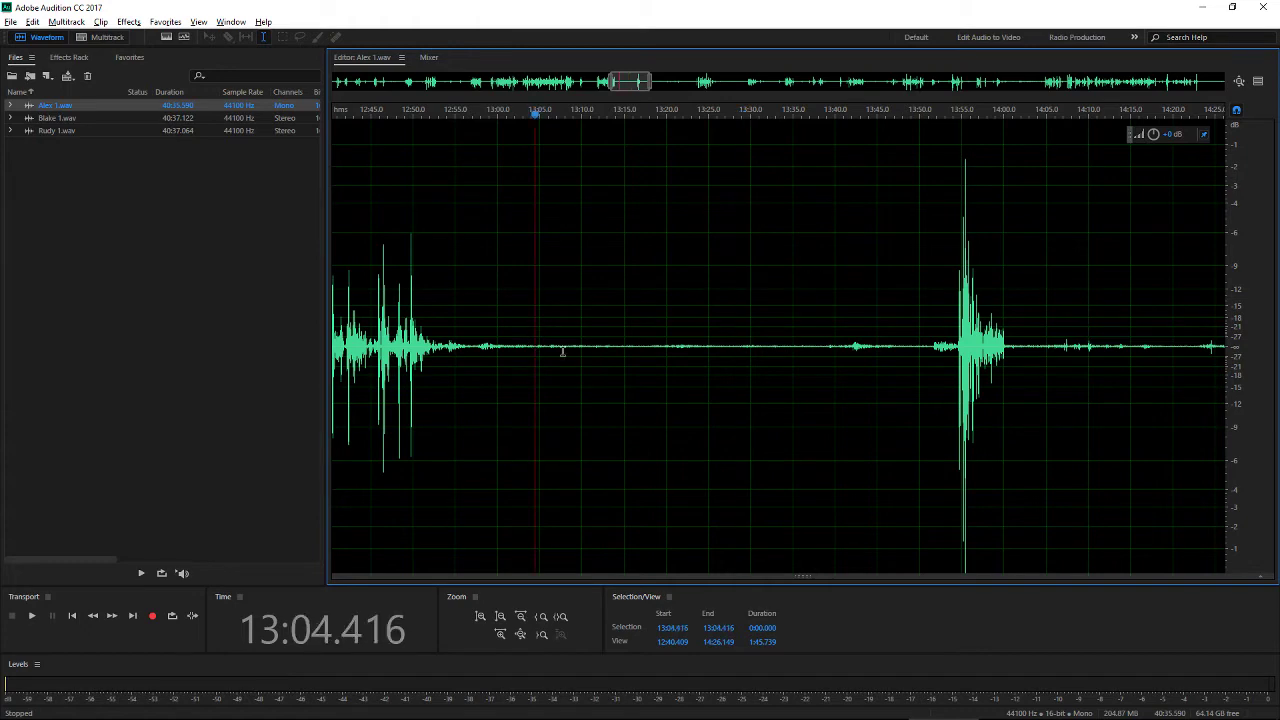
Open Blake 1.wav and Rudy 1.wav, then select 13:01–13:31 in Alex 1.wav
{"action": "double_click", "coordinate": [174, 119]}
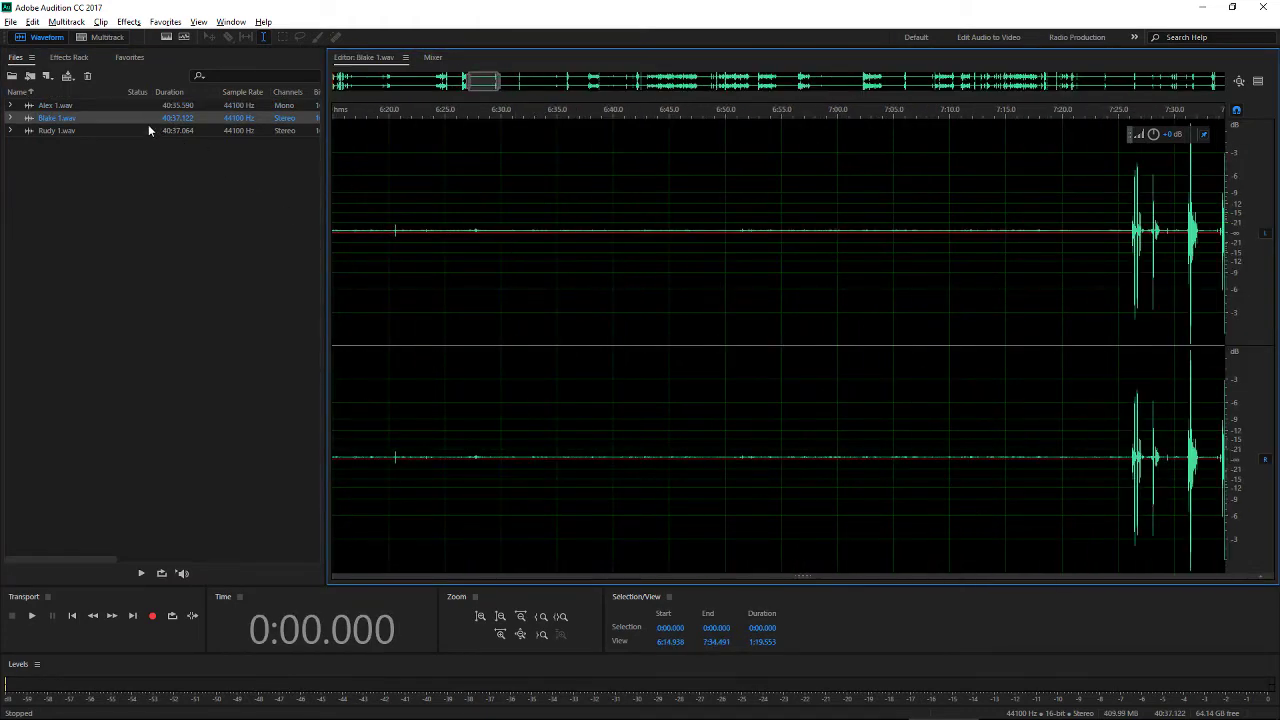
{"action": "double_click", "coordinate": [148, 129]}
{"action": "scroll", "coordinate": [675, 220], "scroll_direction": "up", "scroll_amount": 3}
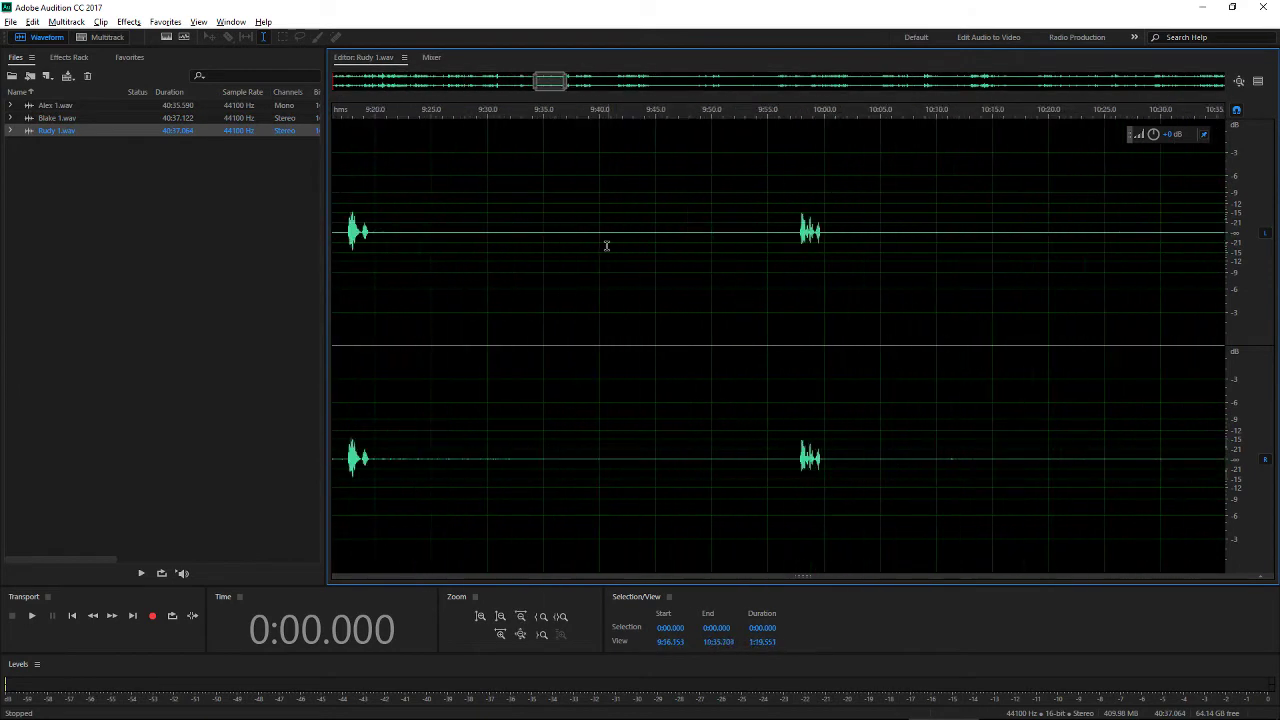
{"action": "double_click", "coordinate": [106, 106]}
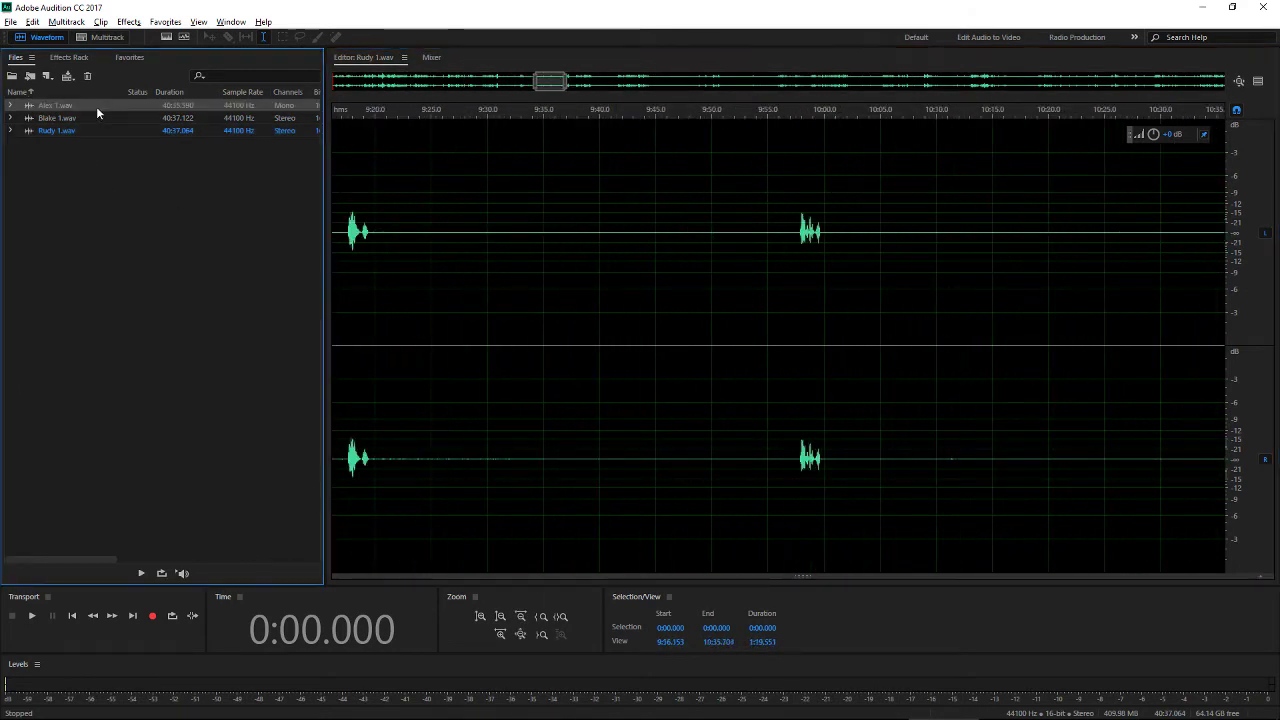
{"action": "left_click_drag", "start_coordinate": [508, 378], "coordinate": [766, 372]}
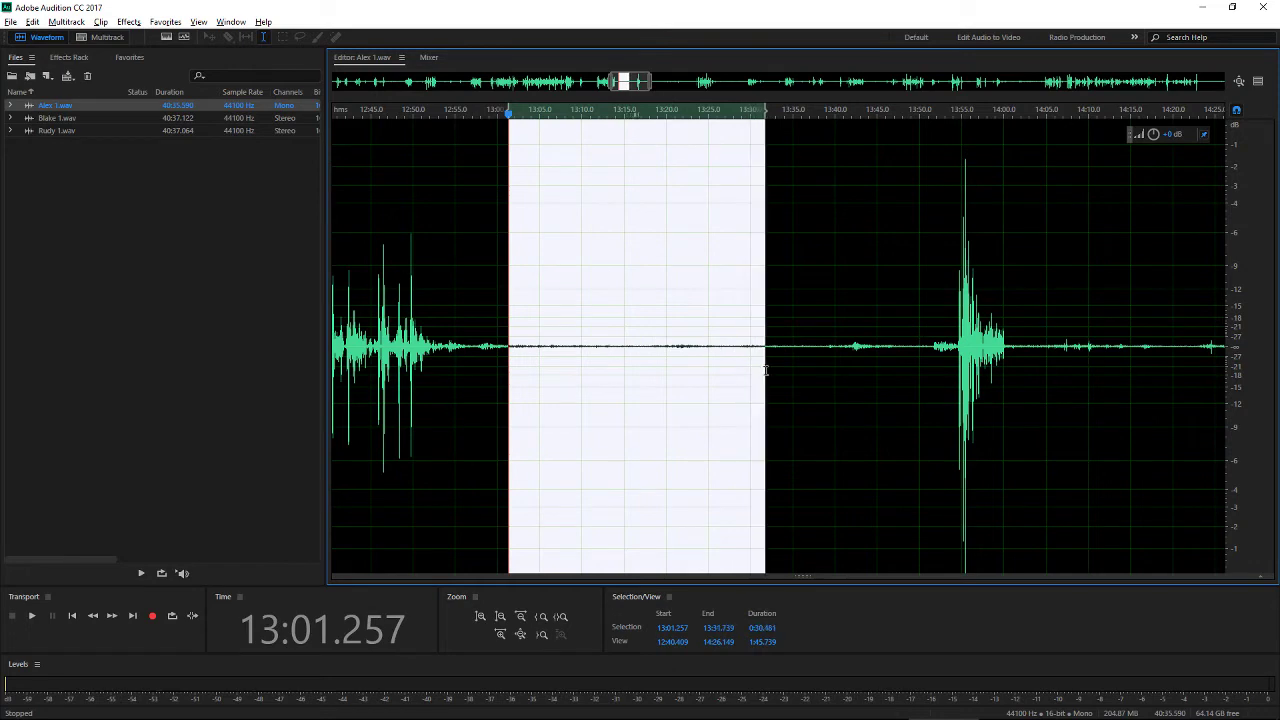
Capture a noise print from the pause and apply Noise Reduction to all of Alex 1.wav
{"action": "left_click", "coordinate": [128, 22]}
{"action": "mouse_move", "coordinate": [219, 258]}
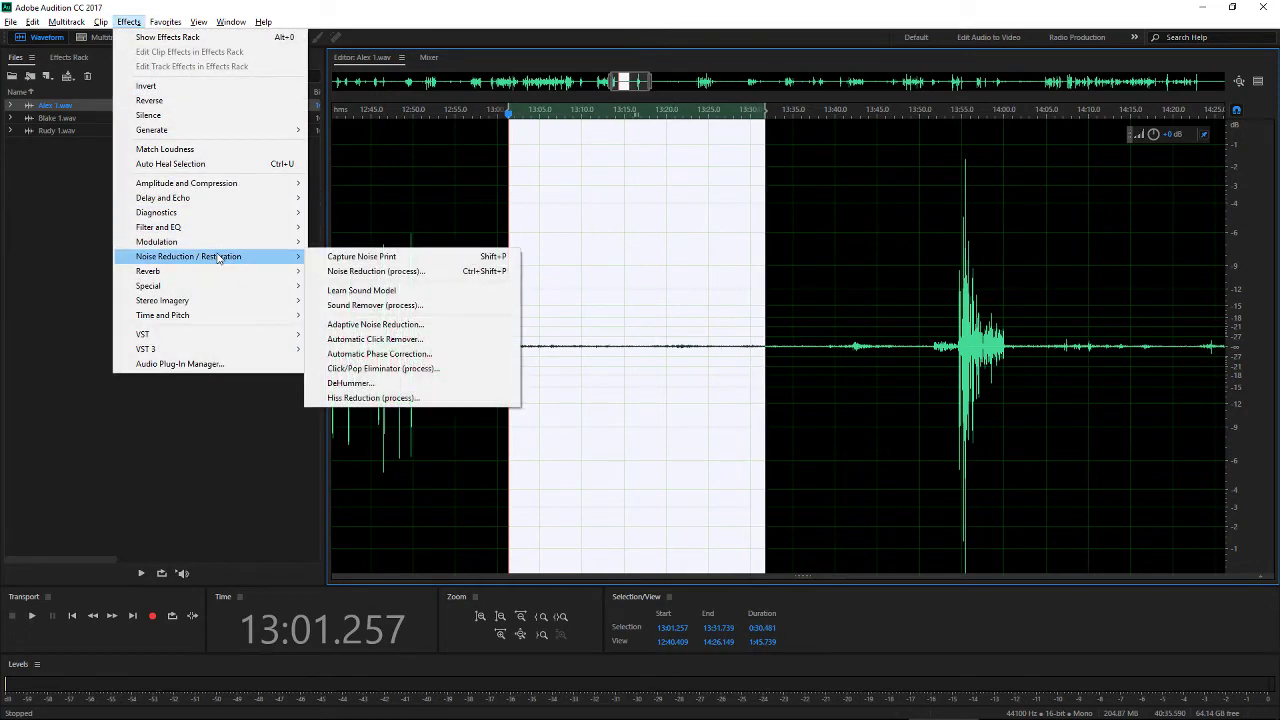
{"action": "left_click", "coordinate": [382, 260]}
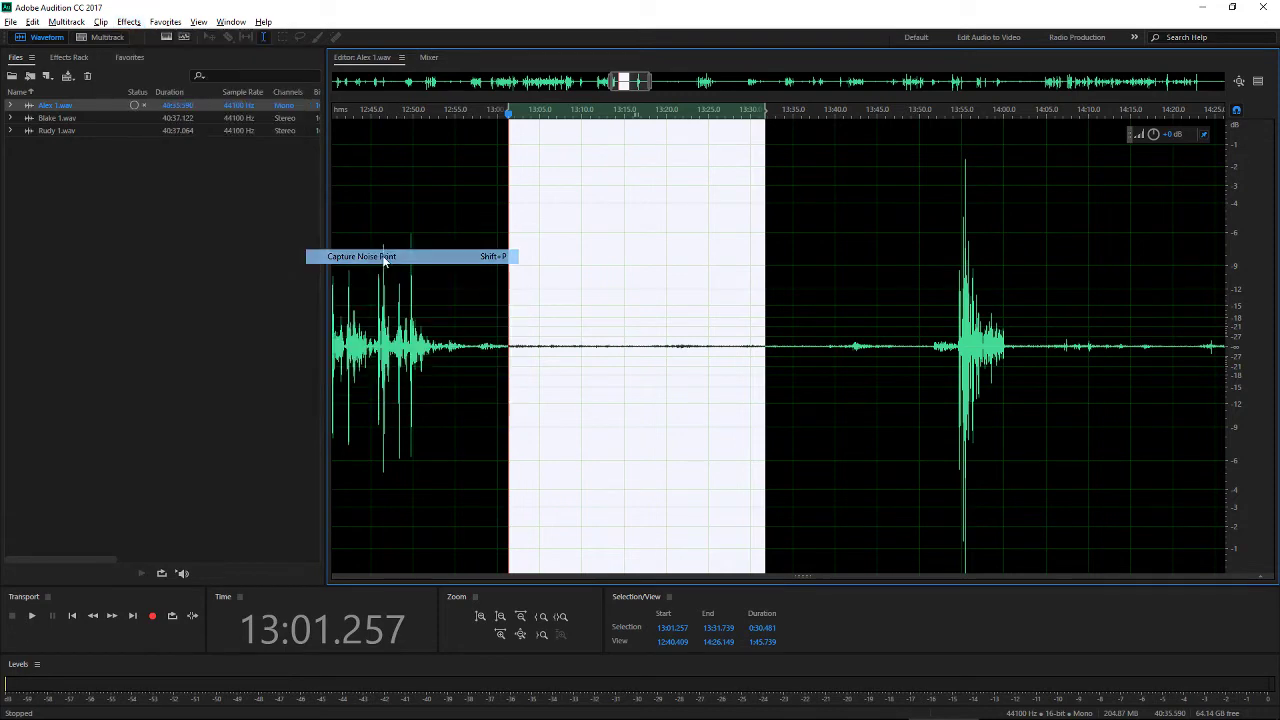
{"action": "triple_click", "coordinate": [575, 245]}
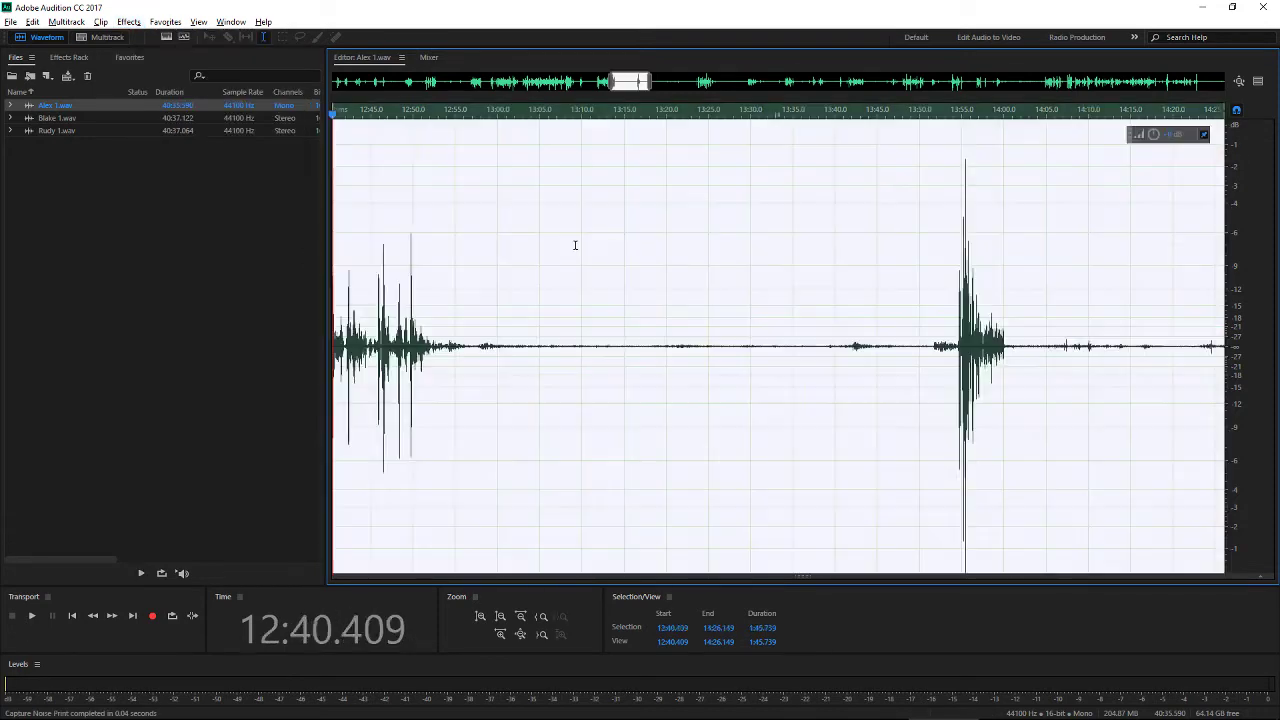
{"action": "left_click", "coordinate": [128, 22]}
{"action": "mouse_move", "coordinate": [237, 258]}
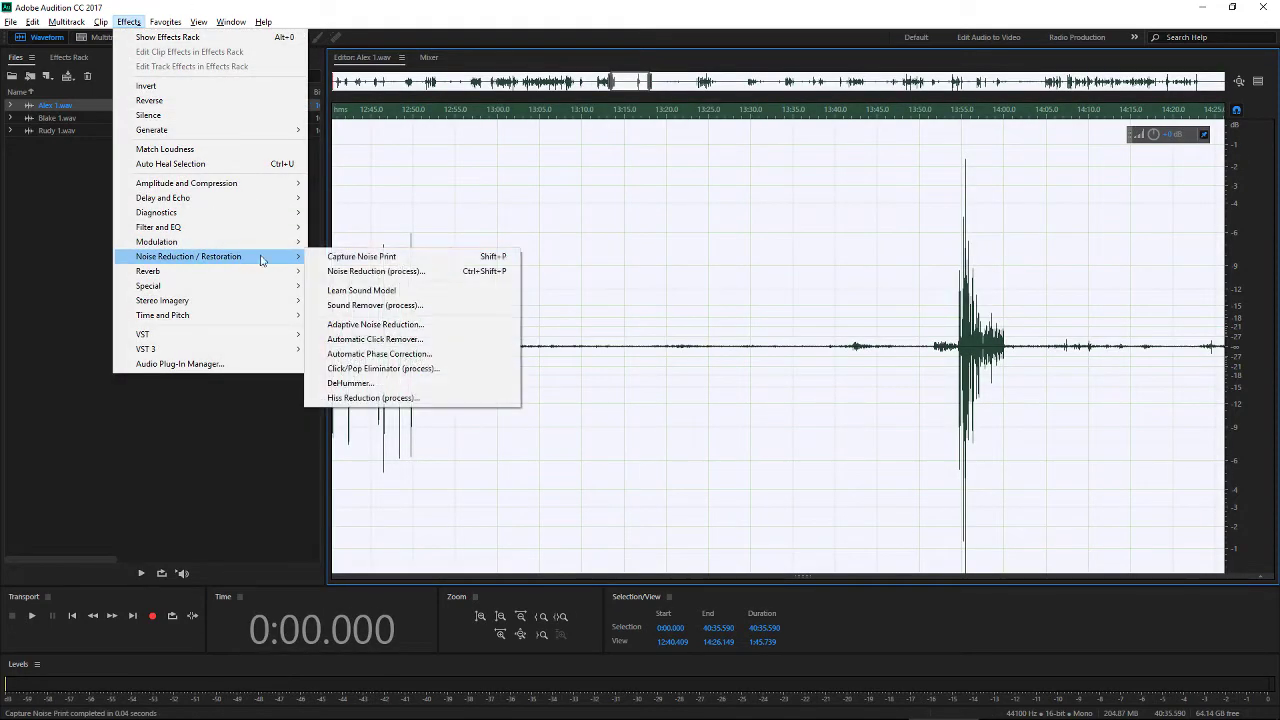
{"action": "left_click", "coordinate": [411, 274]}
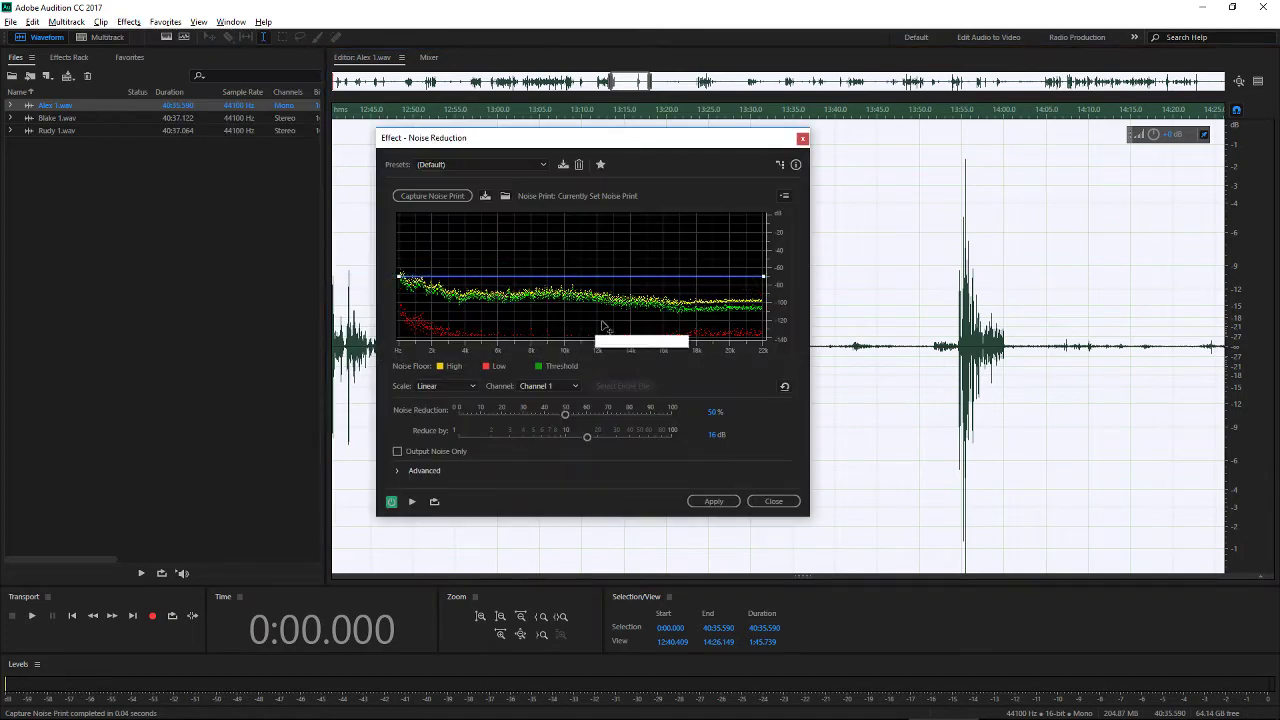
{"action": "left_click", "coordinate": [706, 501]}
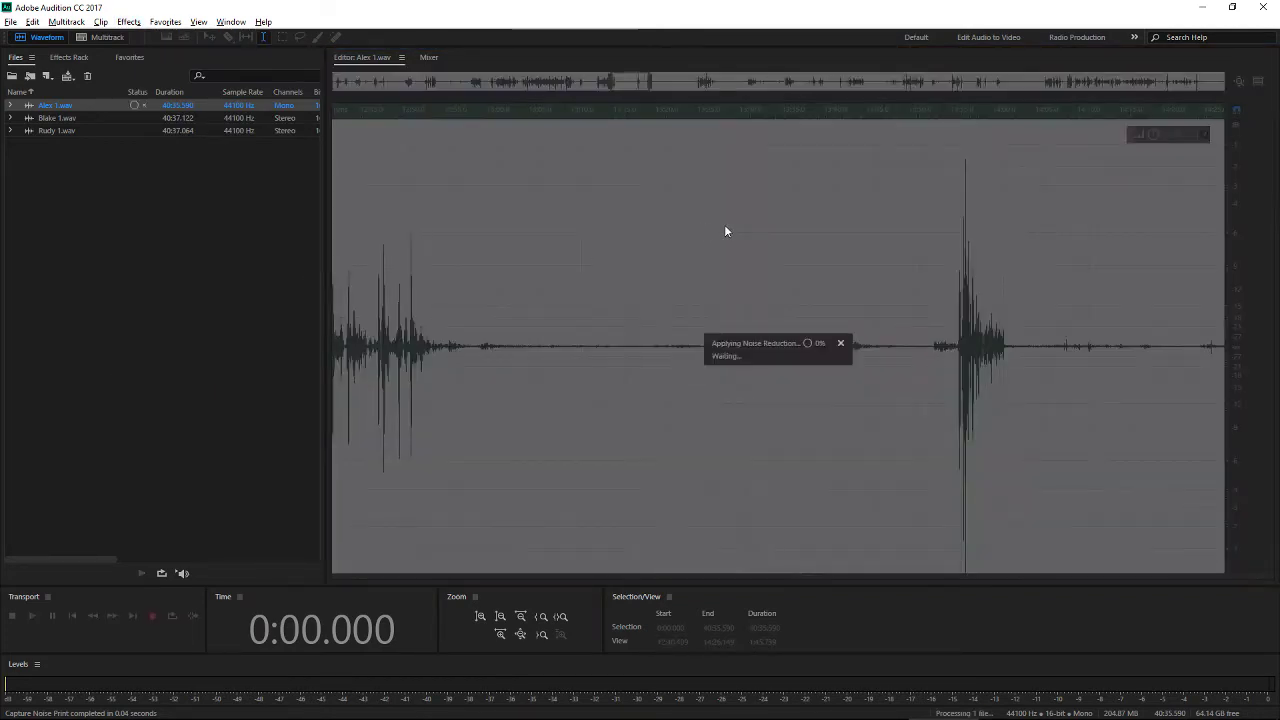
Open Blake 1.wav, mark a quiet passage, and play from 13:17 to inspect the cleaned pause
{"action": "double_click", "coordinate": [112, 117]}
{"action": "left_click_drag", "start_coordinate": [439, 258], "coordinate": [878, 270]}
{"action": "left_click", "coordinate": [128, 21]}
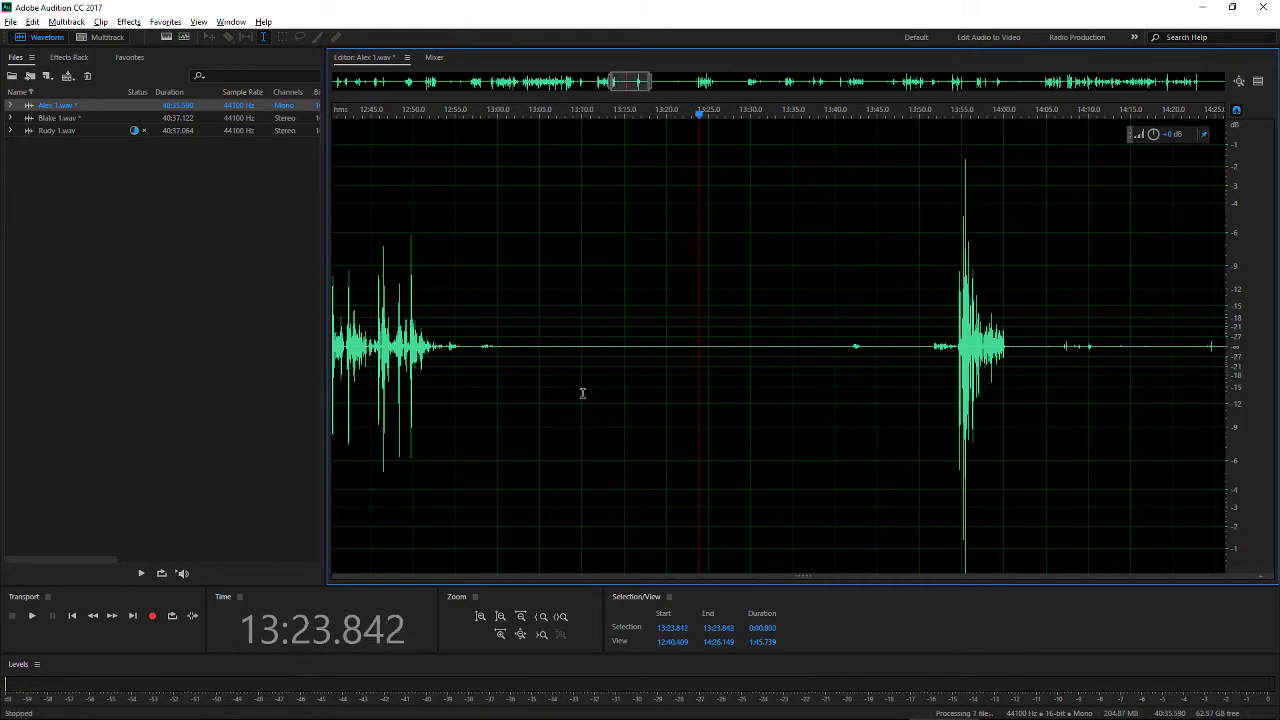
{"action": "left_click", "coordinate": [647, 262]}
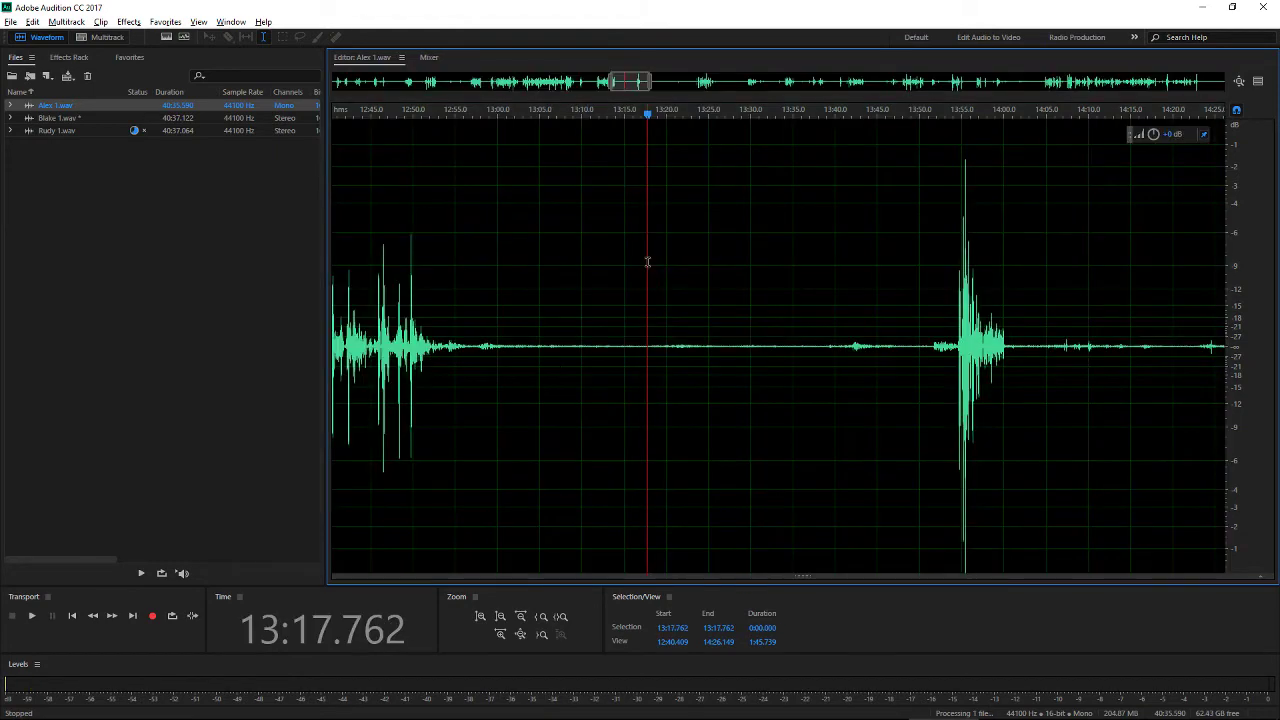
{"action": "key", "text": "ctrl+a"}
{"action": "left_click", "coordinate": [654, 350]}
{"action": "key", "text": "ctrl+a"}
{"action": "left_click", "coordinate": [643, 273]}
{"action": "key", "text": "ctrl+a"}
{"action": "left_click", "coordinate": [636, 272]}
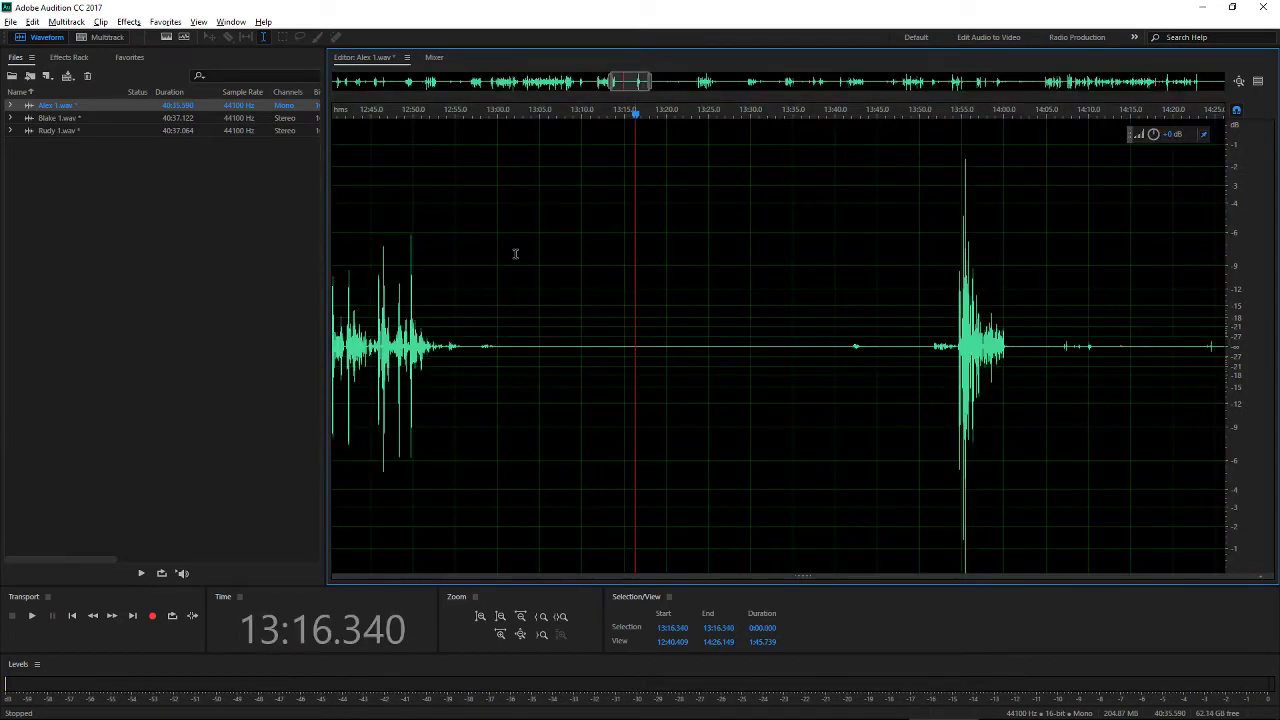
{"action": "key", "text": "space"}
{"action": "key", "text": "space"}
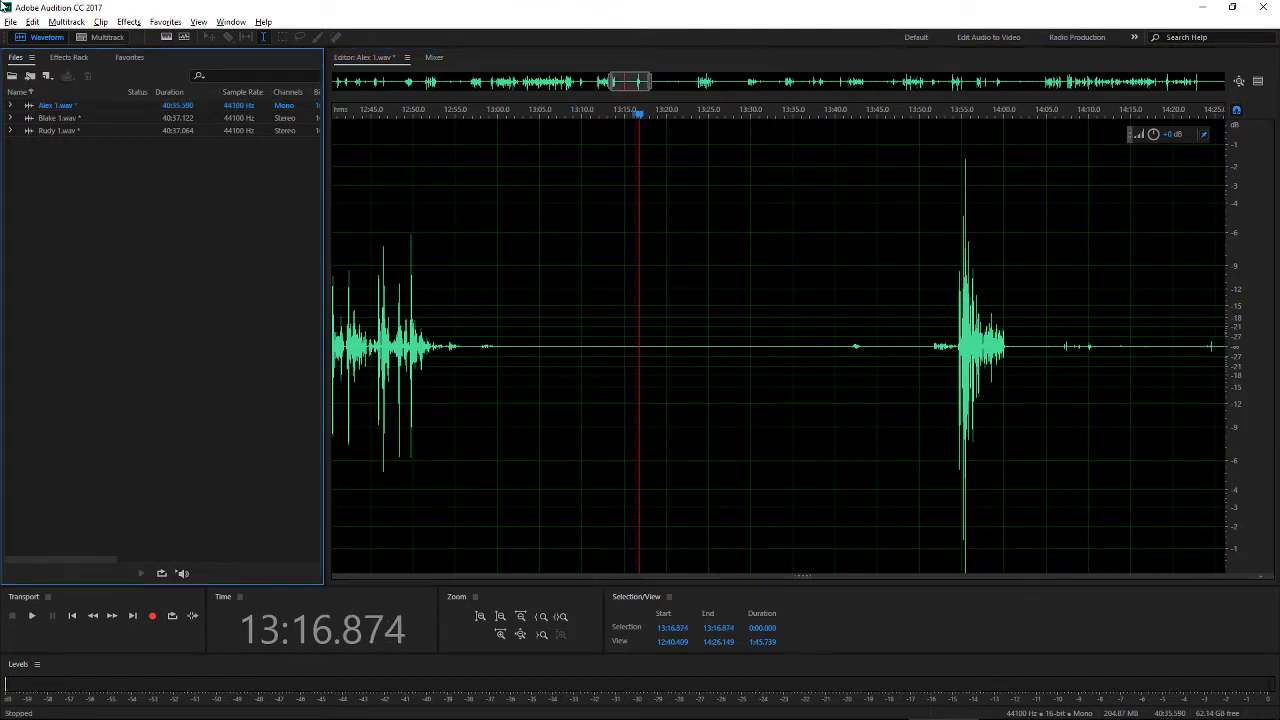
Create a new multitrack session named 'Game O'Clock - Episode 8-1'
{"action": "left_click", "coordinate": [10, 21]}
{"action": "mouse_move", "coordinate": [33, 40]}
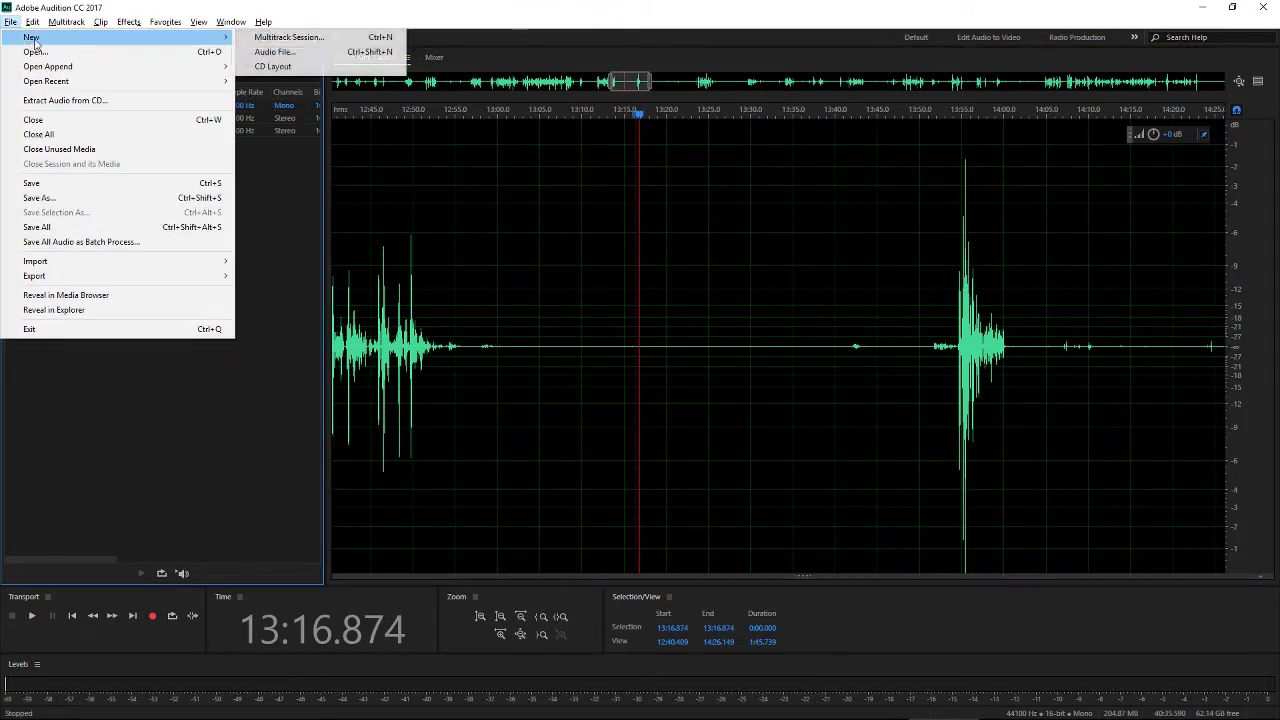
{"action": "left_click", "coordinate": [288, 37]}
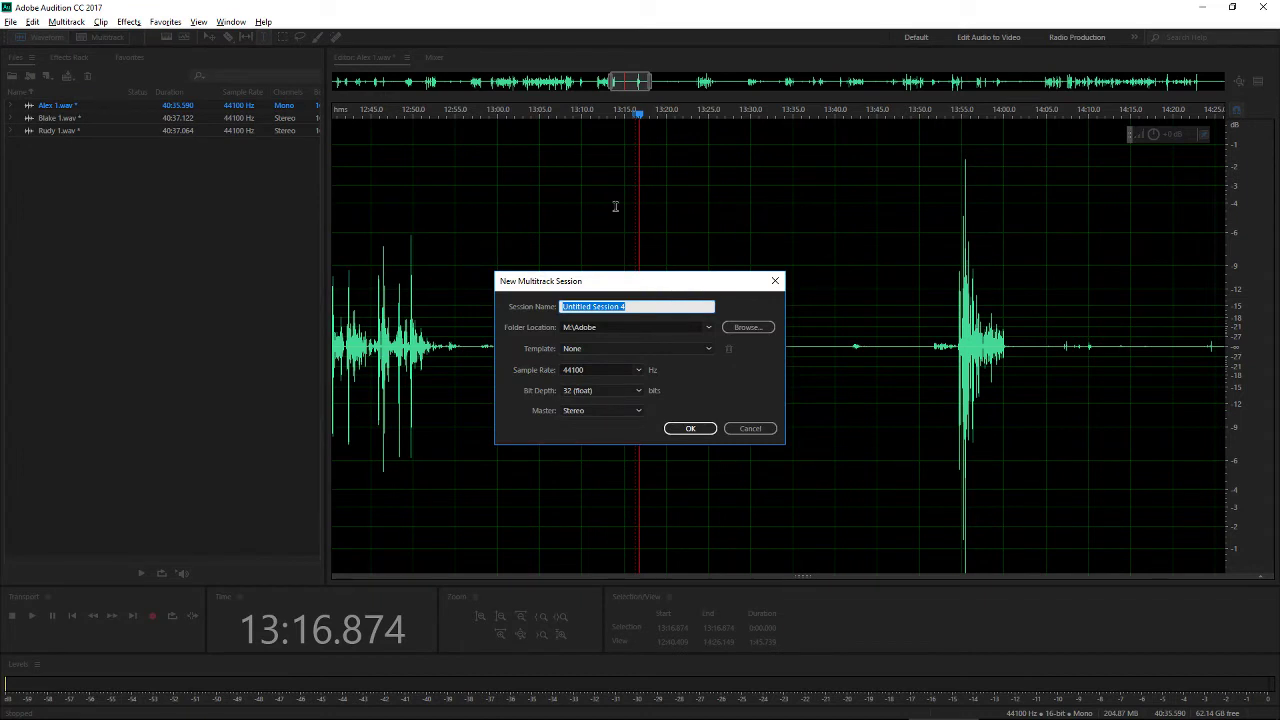
{"action": "type", "text": "Game Of C"}
{"action": "type", "text": "lock"}
{"action": "type", "text": " - Ep"}
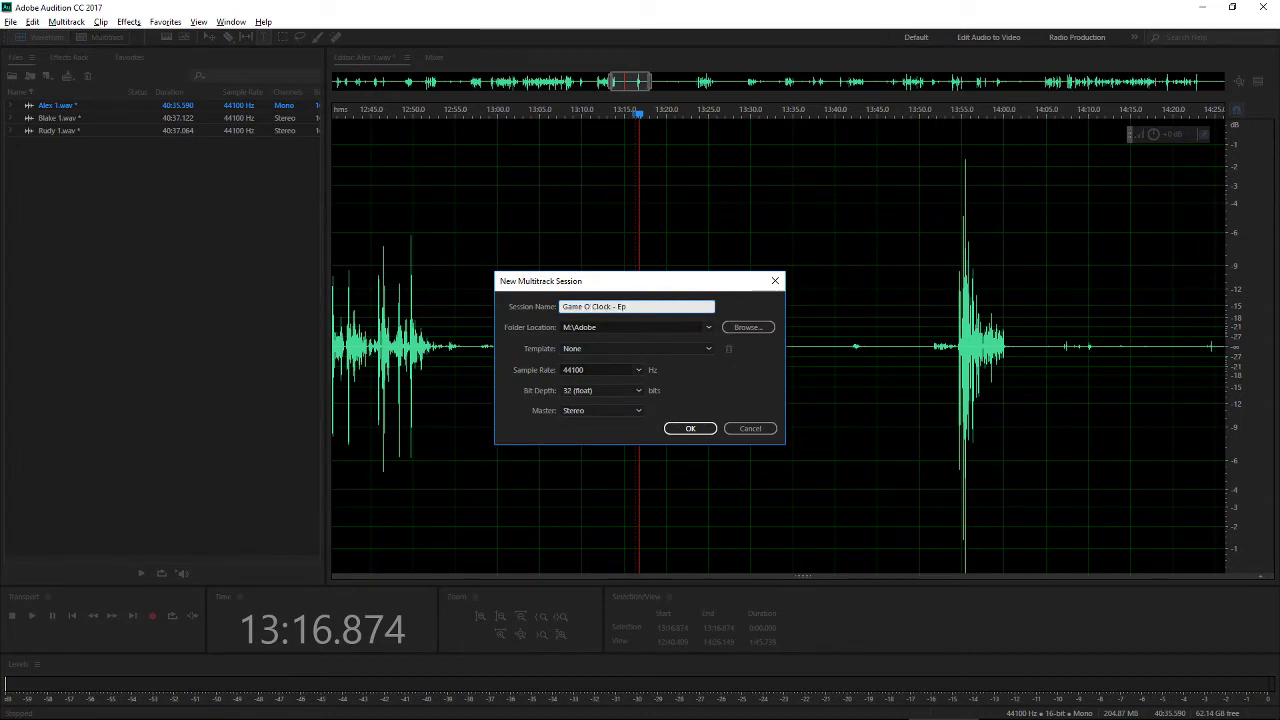
{"action": "type", "text": "isode 8-1"}
{"action": "key", "text": "Return"}
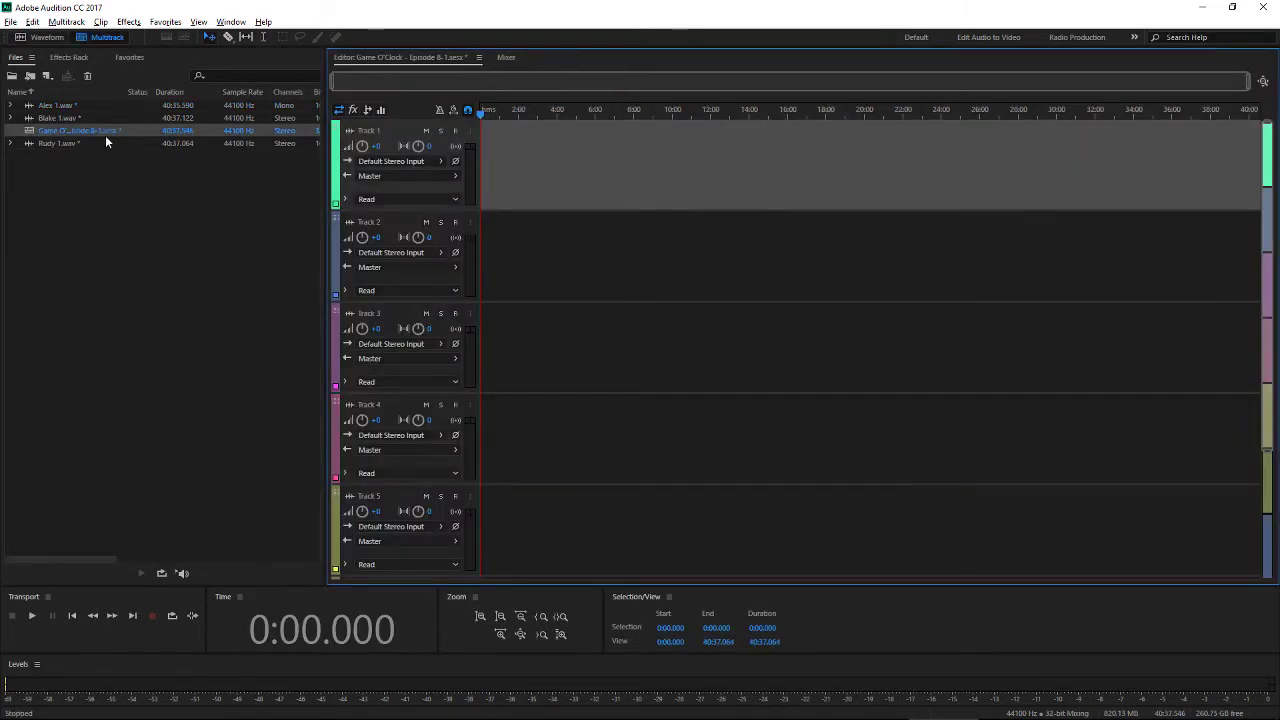
Drag Rudy 1.wav, Alex 1.wav and Blake 1.wav onto Tracks 1, 2 and 3 at 0:00
{"action": "left_click", "coordinate": [91, 142]}
{"action": "left_click_drag", "start_coordinate": [91, 142], "coordinate": [495, 160]}
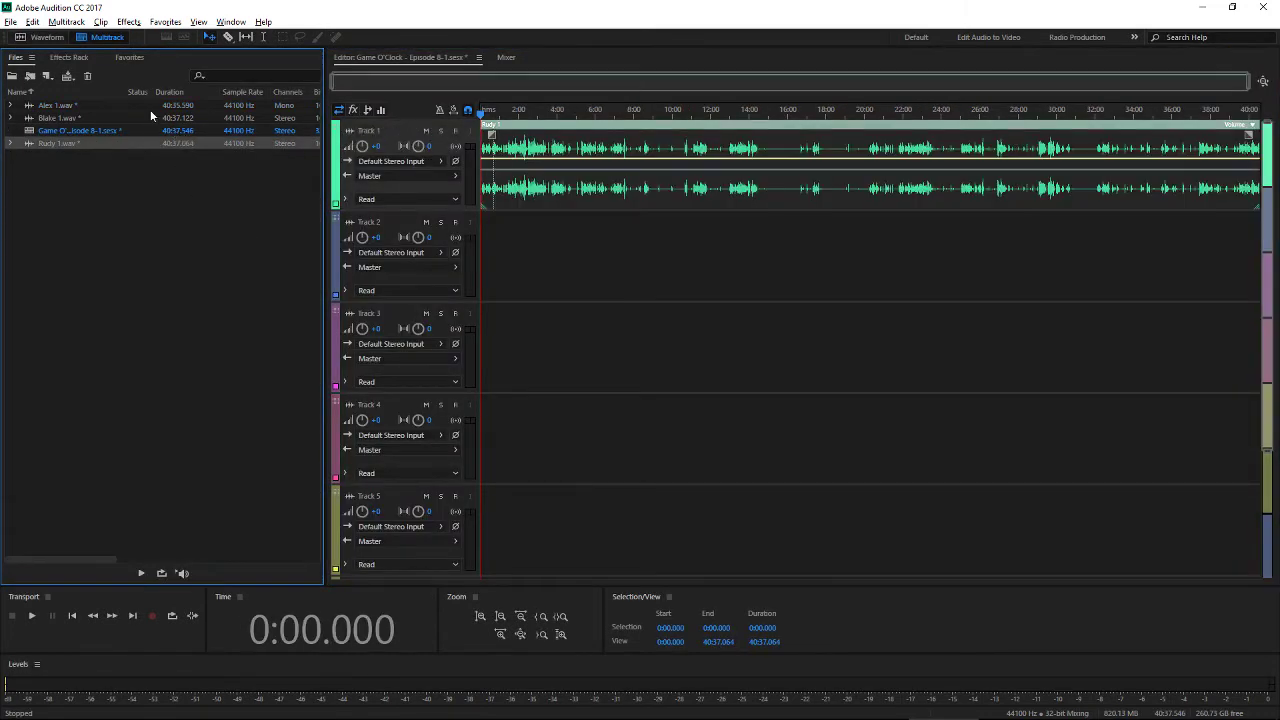
{"action": "left_click_drag", "start_coordinate": [128, 103], "coordinate": [490, 255]}
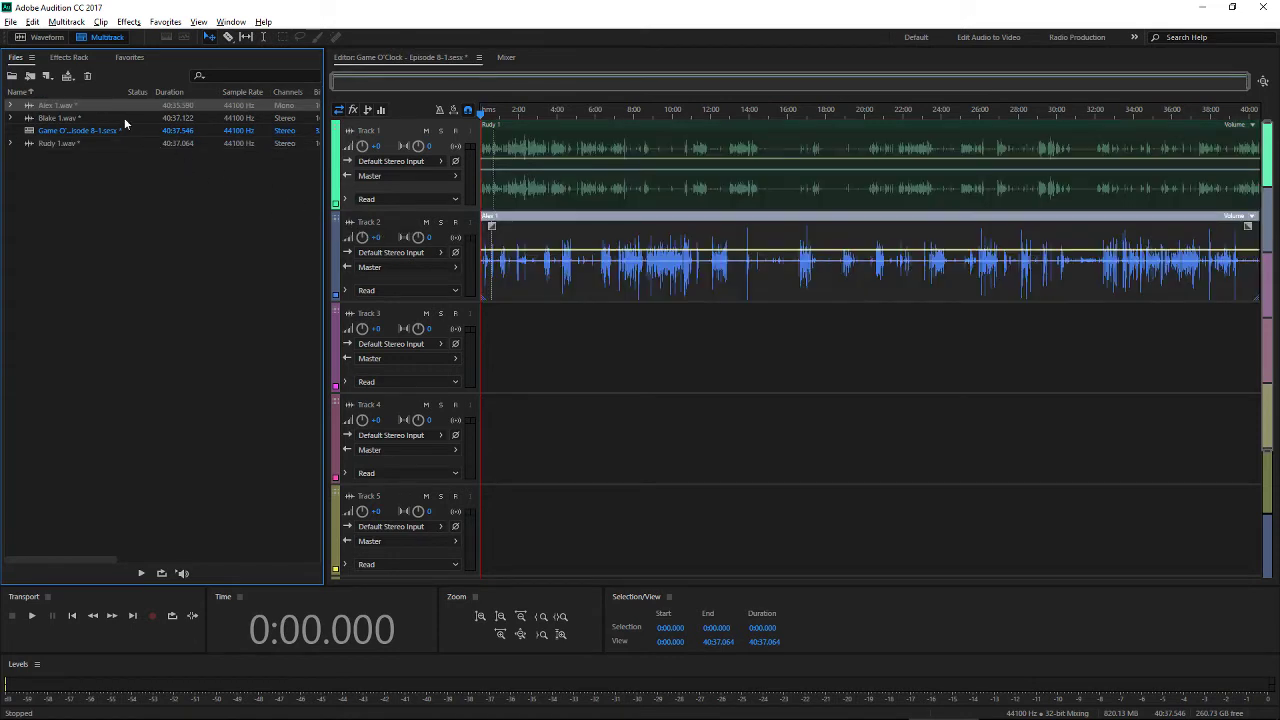
{"action": "left_click_drag", "start_coordinate": [120, 116], "coordinate": [362, 302]}
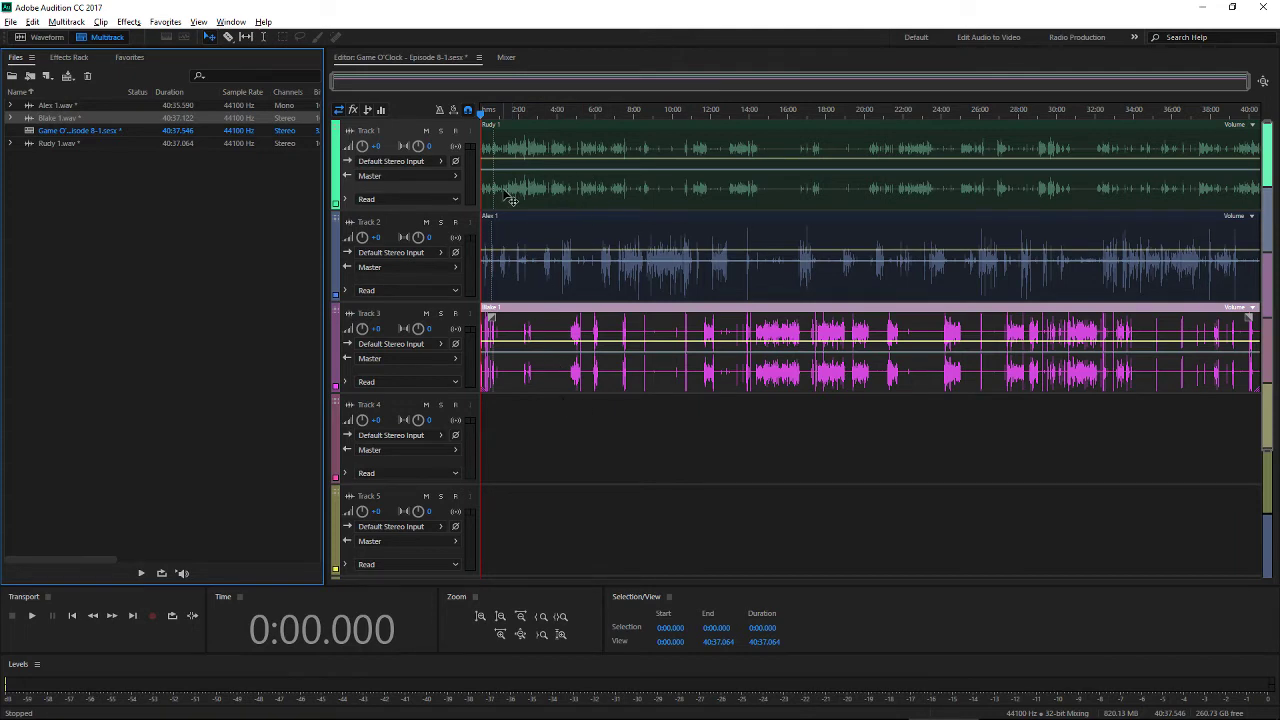
{"action": "scroll", "coordinate": [511, 199], "scroll_direction": "up", "scroll_amount": 5}
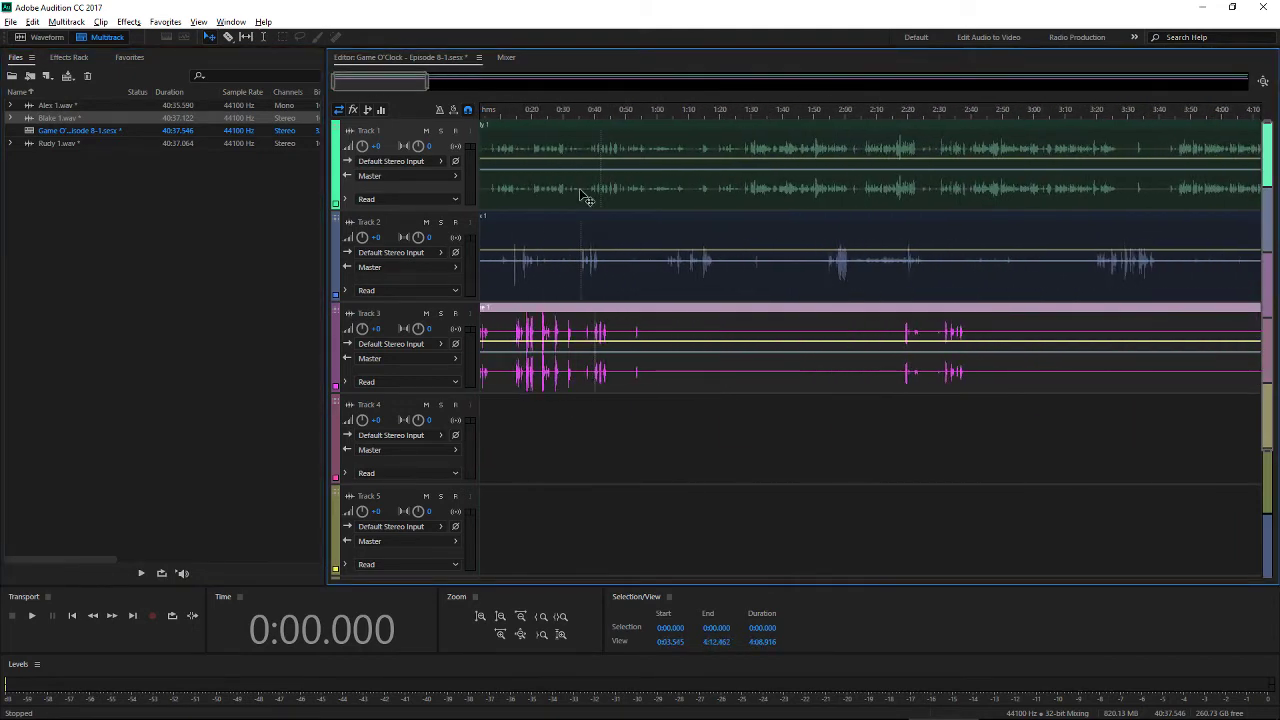
{"action": "scroll", "coordinate": [578, 192], "scroll_direction": "up", "scroll_amount": 2}
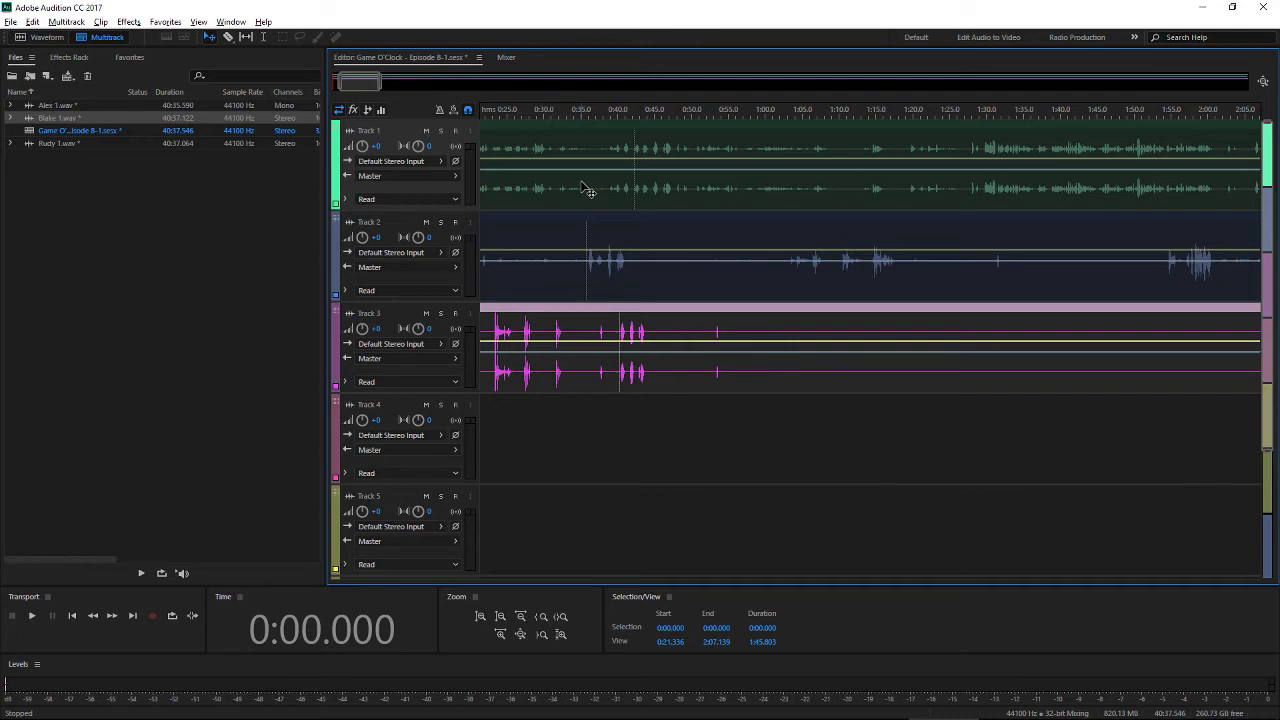
{"action": "left_click", "coordinate": [588, 190]}
{"action": "scroll", "coordinate": [588, 190], "scroll_direction": "up", "scroll_amount": 3}
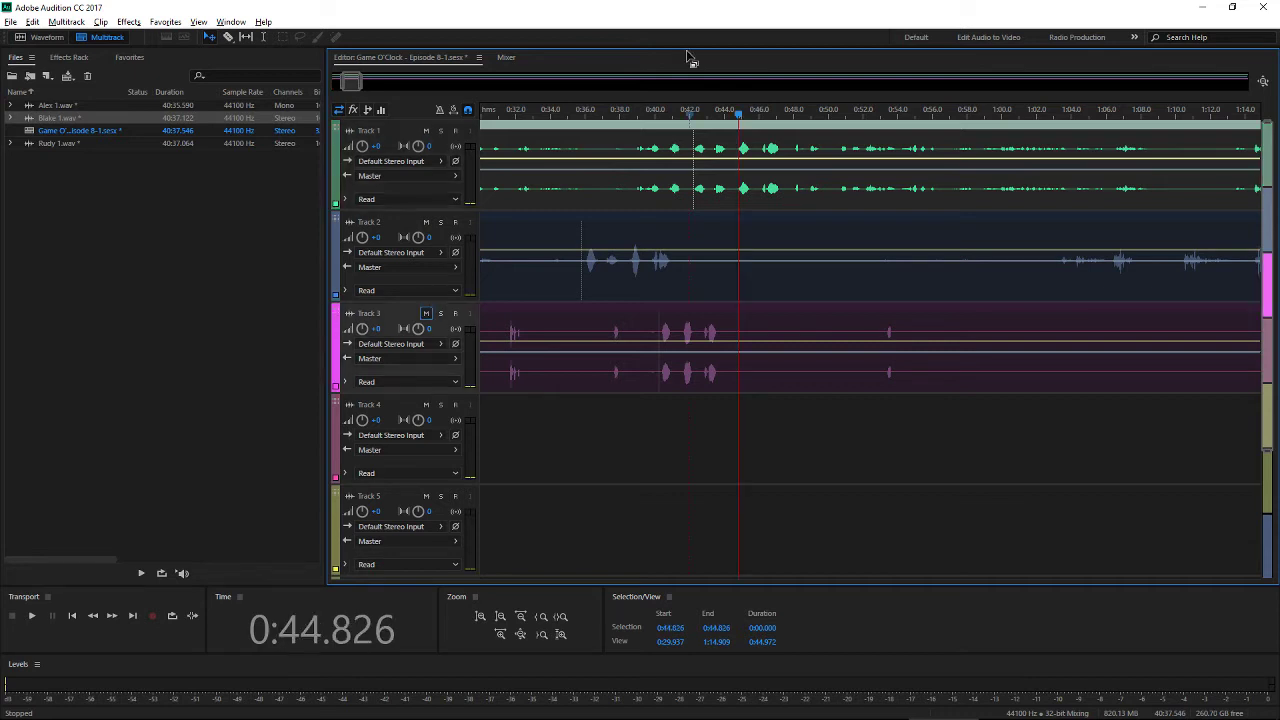
Razor-cut and delete the leading pieces of Rudy 1 and Blake 1, sliding both left into sync
{"action": "key", "text": "r"}
{"action": "left_click", "coordinate": [695, 141]}
{"action": "key", "text": "v"}
{"action": "left_click", "coordinate": [686, 133]}
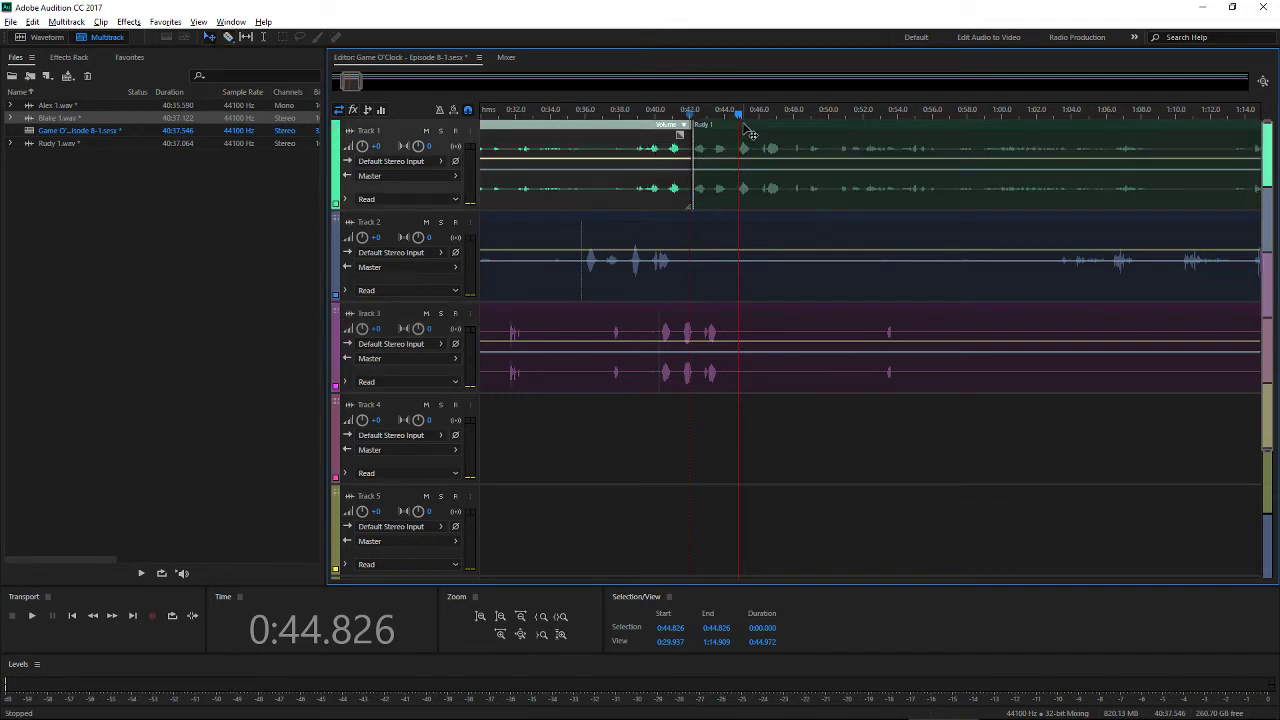
{"action": "key", "text": "Delete"}
{"action": "left_click_drag", "start_coordinate": [740, 132], "coordinate": [640, 140]}
{"action": "left_click", "coordinate": [643, 330]}
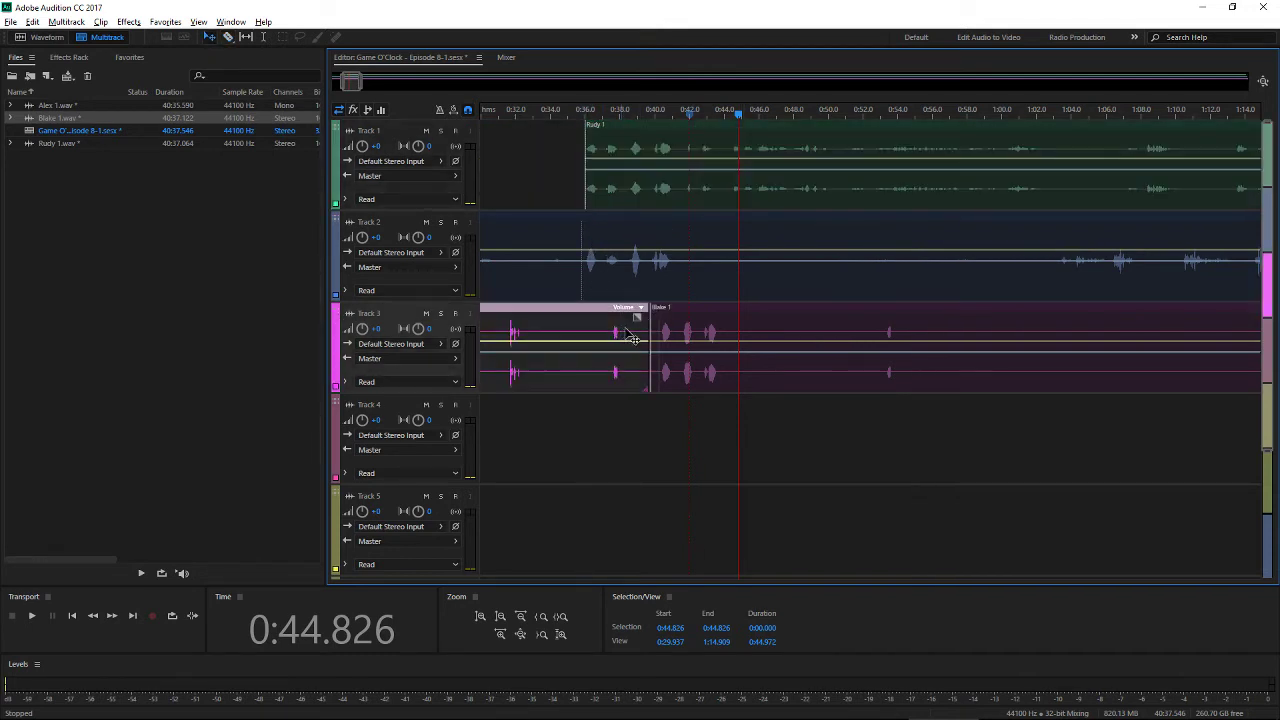
{"action": "key", "text": "Delete"}
{"action": "left_click_drag", "start_coordinate": [727, 328], "coordinate": [671, 320]}
Play from about 0:36 to check the sync and nudge Blake 1 slightly later
{"action": "left_click", "coordinate": [590, 114]}
{"action": "key", "text": "space"}
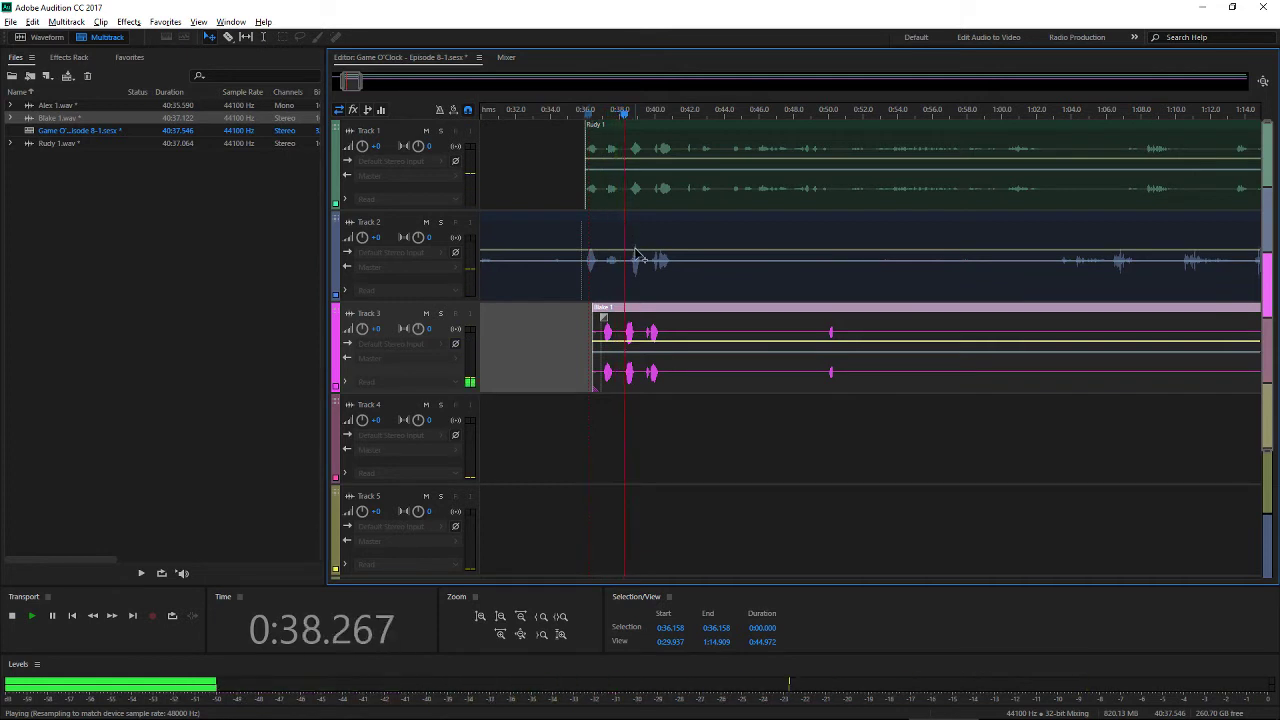
{"action": "left_click_drag", "start_coordinate": [637, 306], "coordinate": [643, 306]}
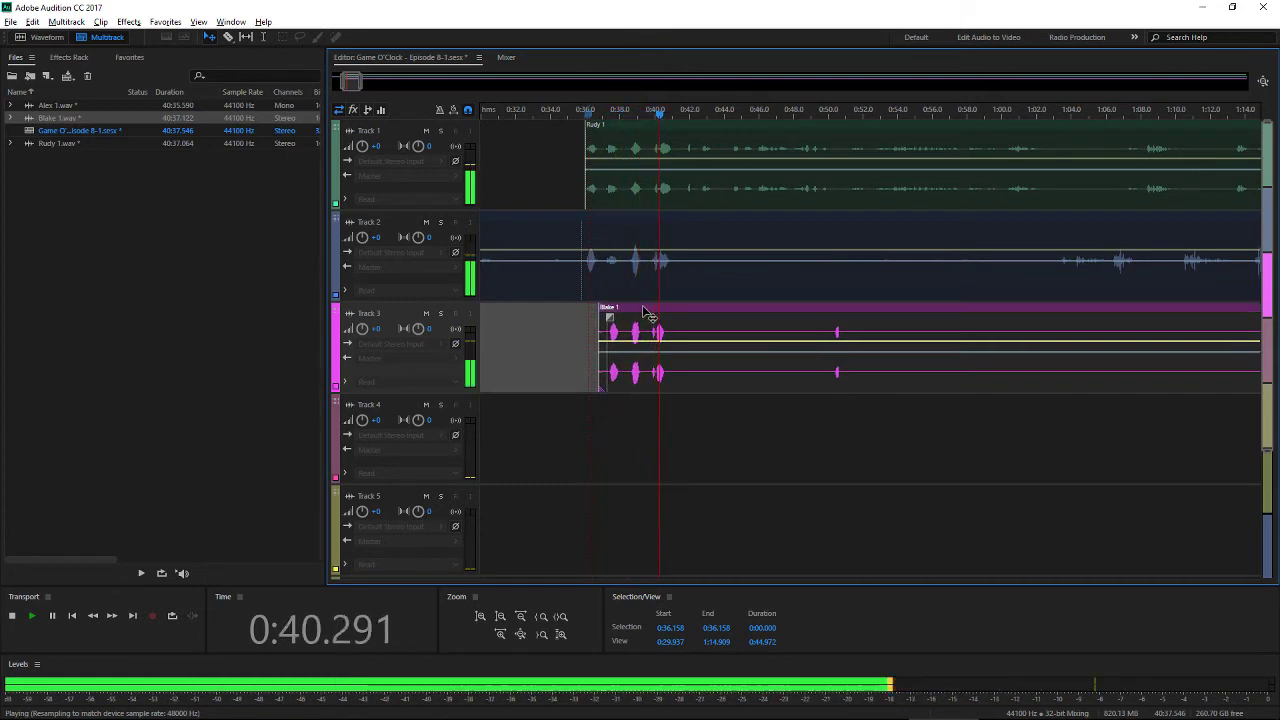
{"action": "left_click", "coordinate": [633, 116]}
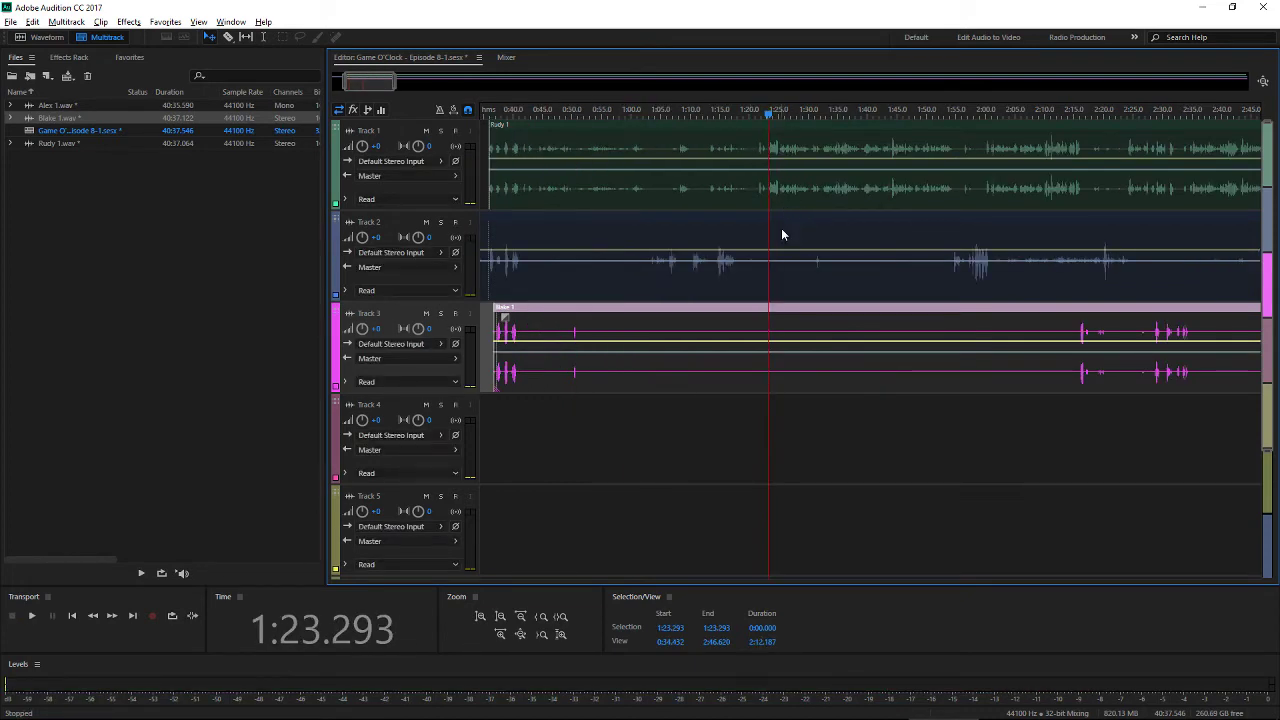
{"action": "scroll", "coordinate": [781, 228], "scroll_direction": "up", "scroll_amount": 3}
Split all tracks at 1:23.293, delete the opening pieces, and move the clips to 0:00
{"action": "key", "text": "ctrl+k"}
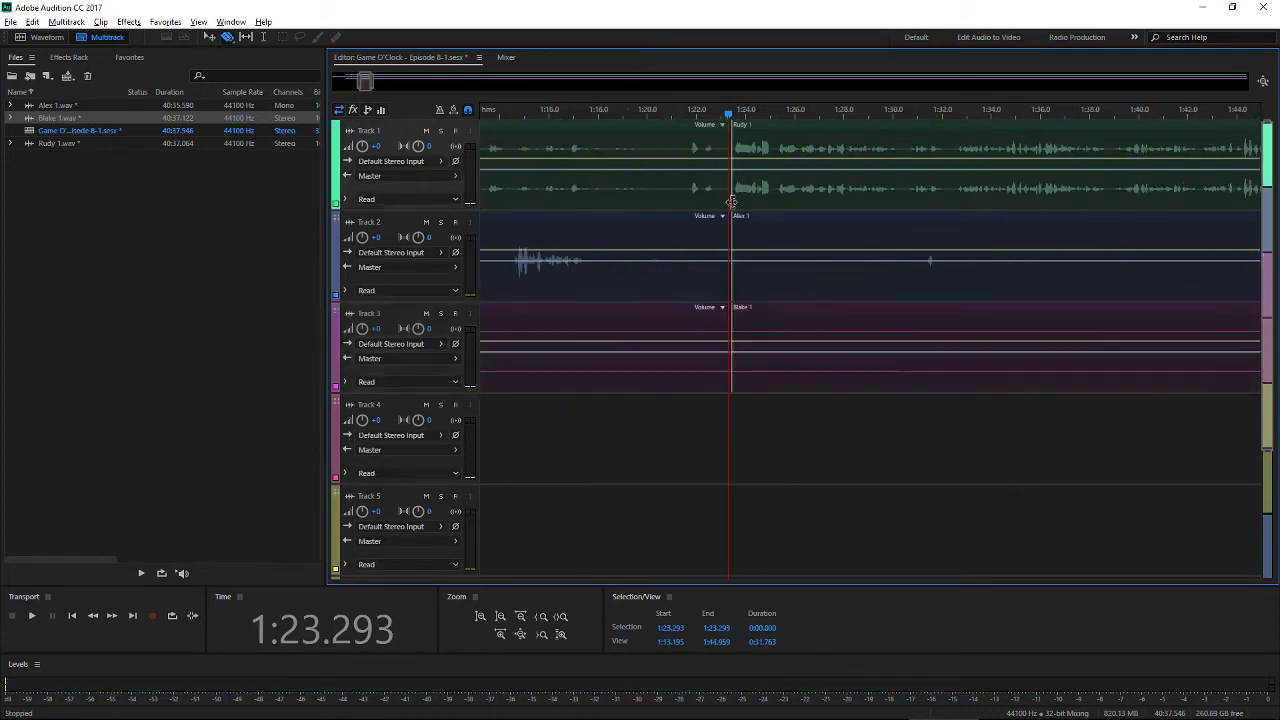
{"action": "key", "text": "space"}
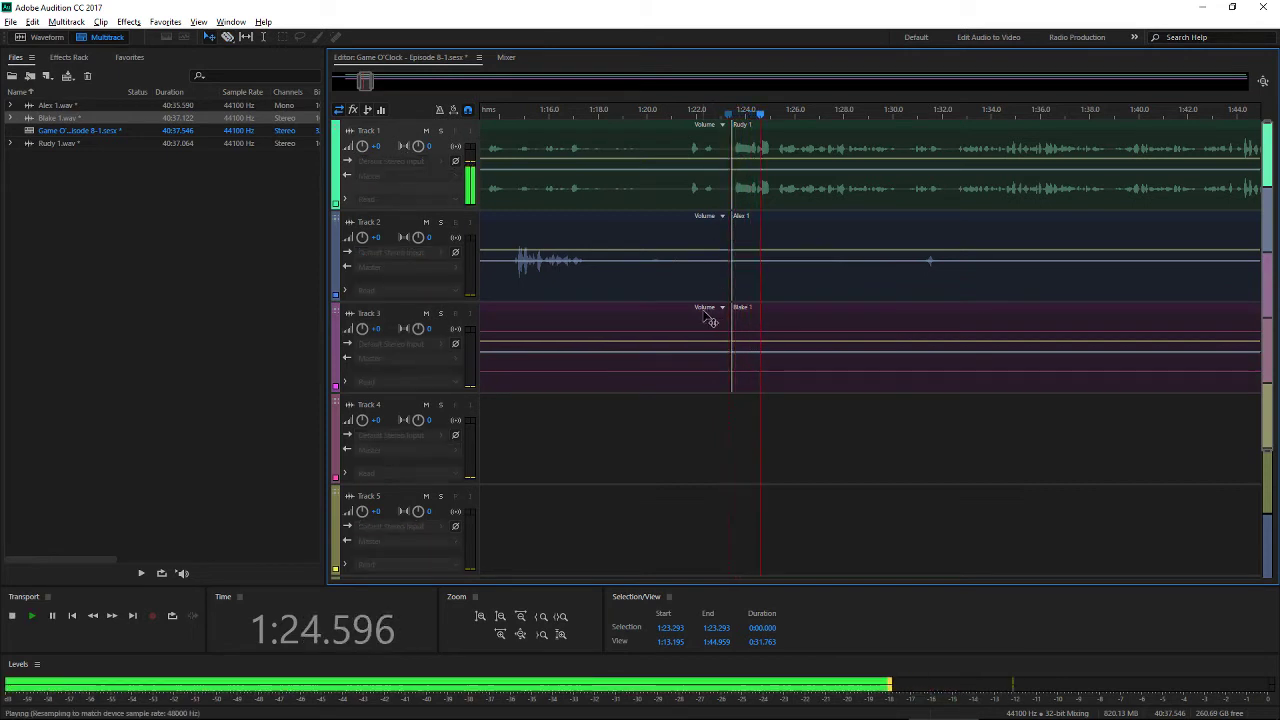
{"action": "key", "text": "space"}
{"action": "left_click", "coordinate": [686, 420]}
{"action": "left_click_drag", "start_coordinate": [653, 176], "coordinate": [668, 238]}
{"action": "key", "text": "Delete"}
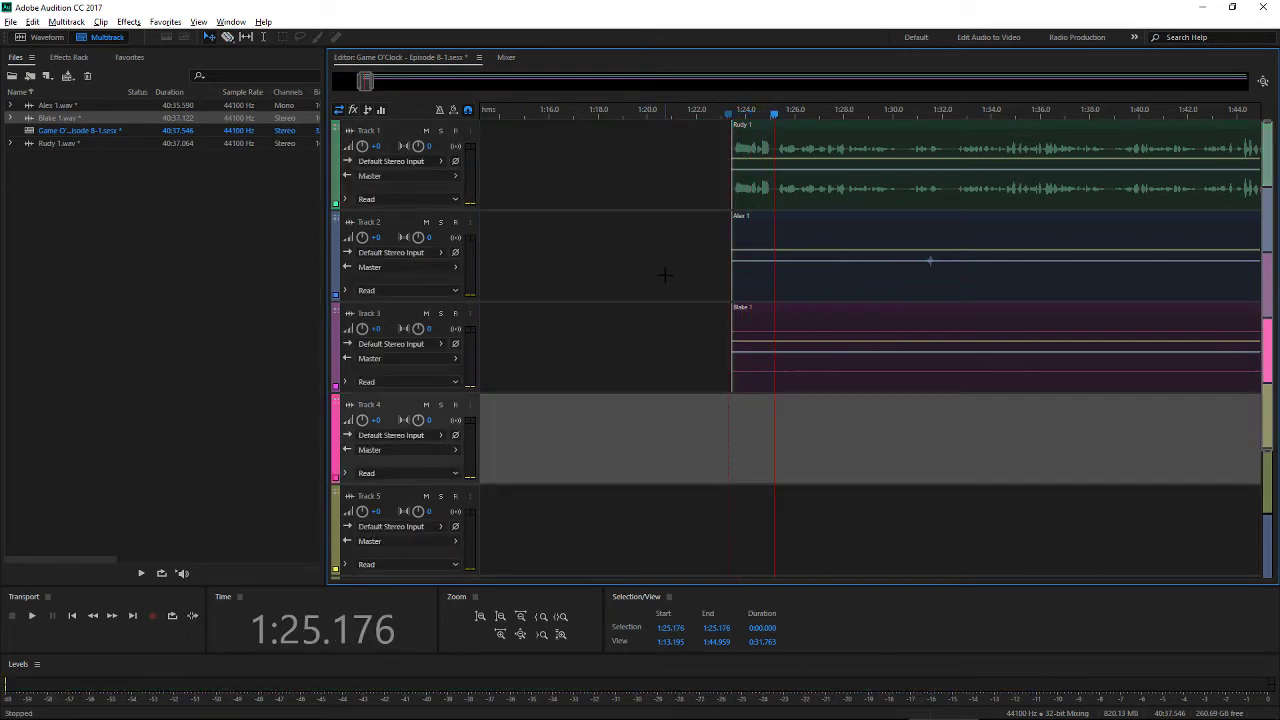
{"action": "scroll", "coordinate": [657, 289], "scroll_direction": "down", "scroll_amount": 2}
{"action": "scroll", "coordinate": [650, 297], "scroll_direction": "down", "scroll_amount": 5}
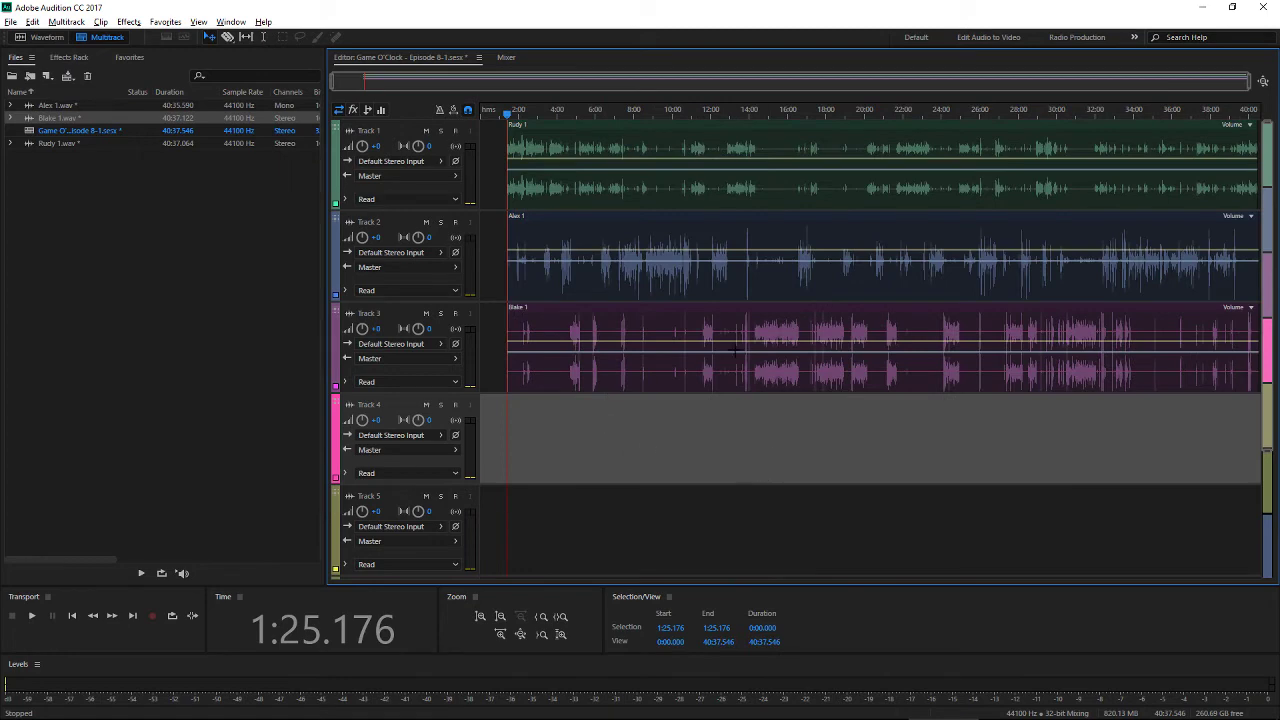
{"action": "left_click_drag", "start_coordinate": [687, 155], "coordinate": [666, 157]}
{"action": "left_click", "coordinate": [792, 468]}
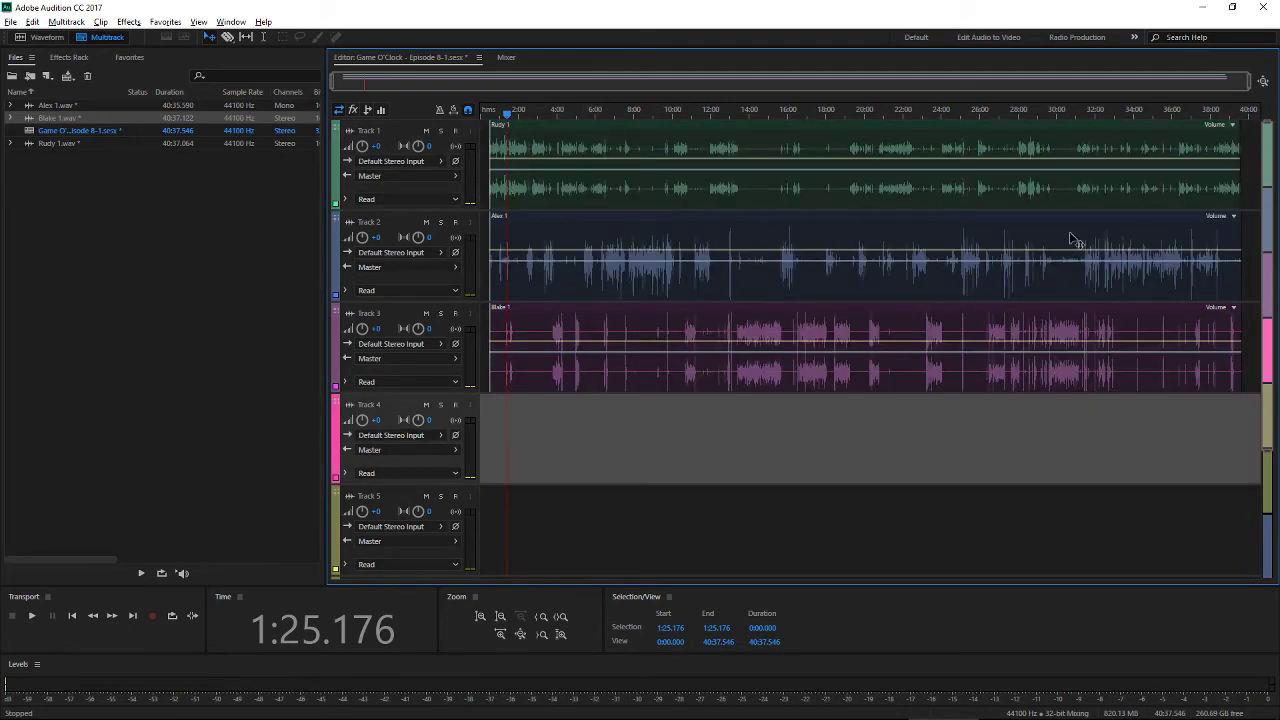
{"action": "key", "text": "ctrl+Left"}
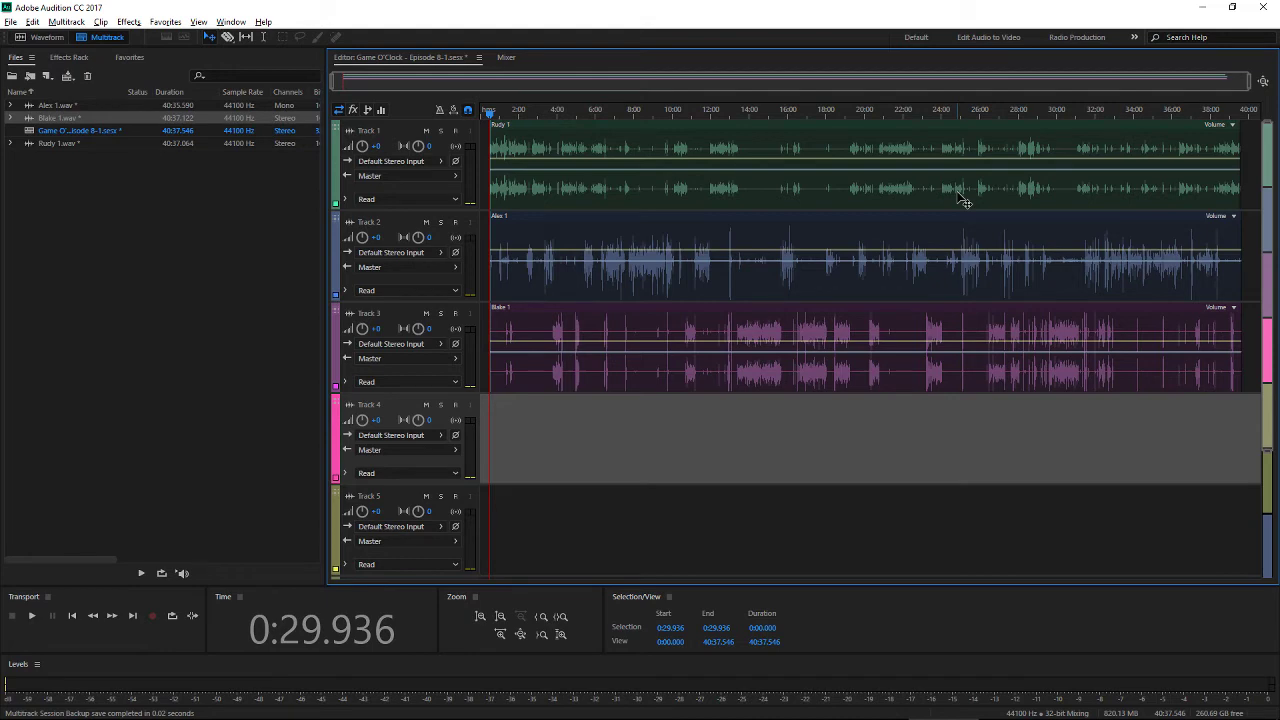
Listen to the pause after 18:00 and split out a short piece of Track 1's Rudy 1 clip
{"action": "left_click", "coordinate": [826, 241]}
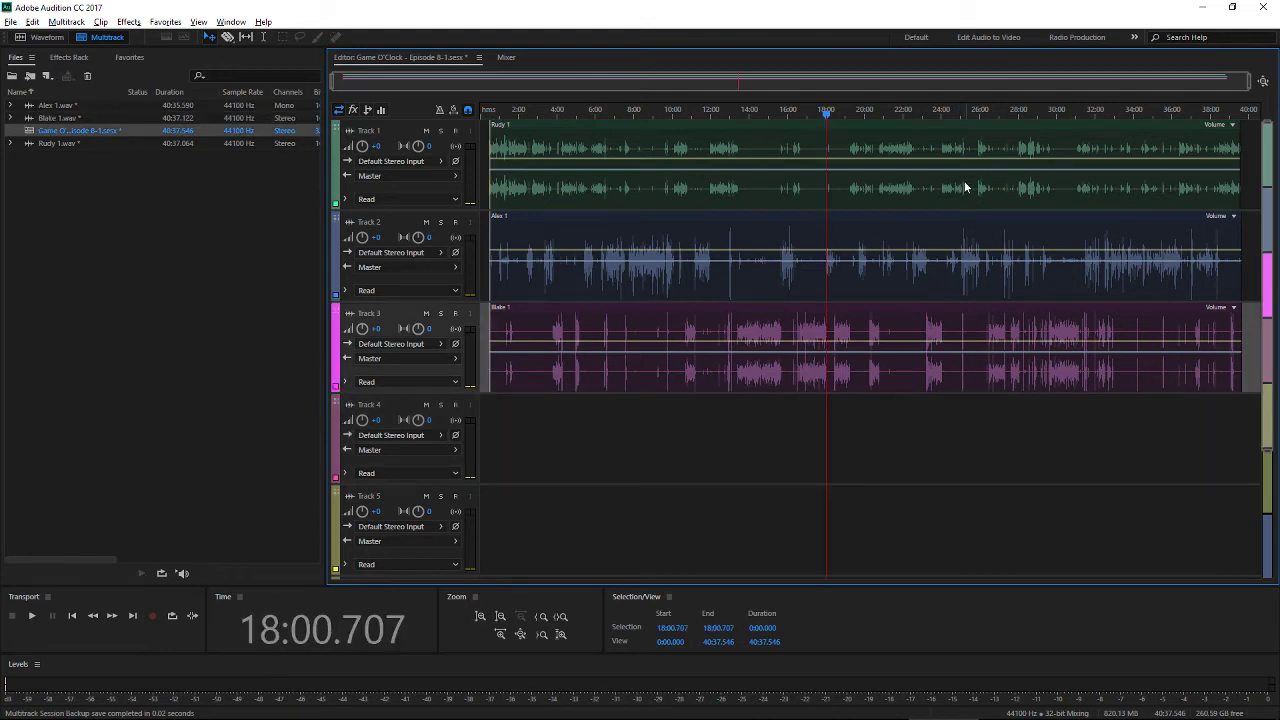
{"action": "key", "text": "equal"}
{"action": "key", "text": "equal"}
{"action": "key", "text": "equal"}
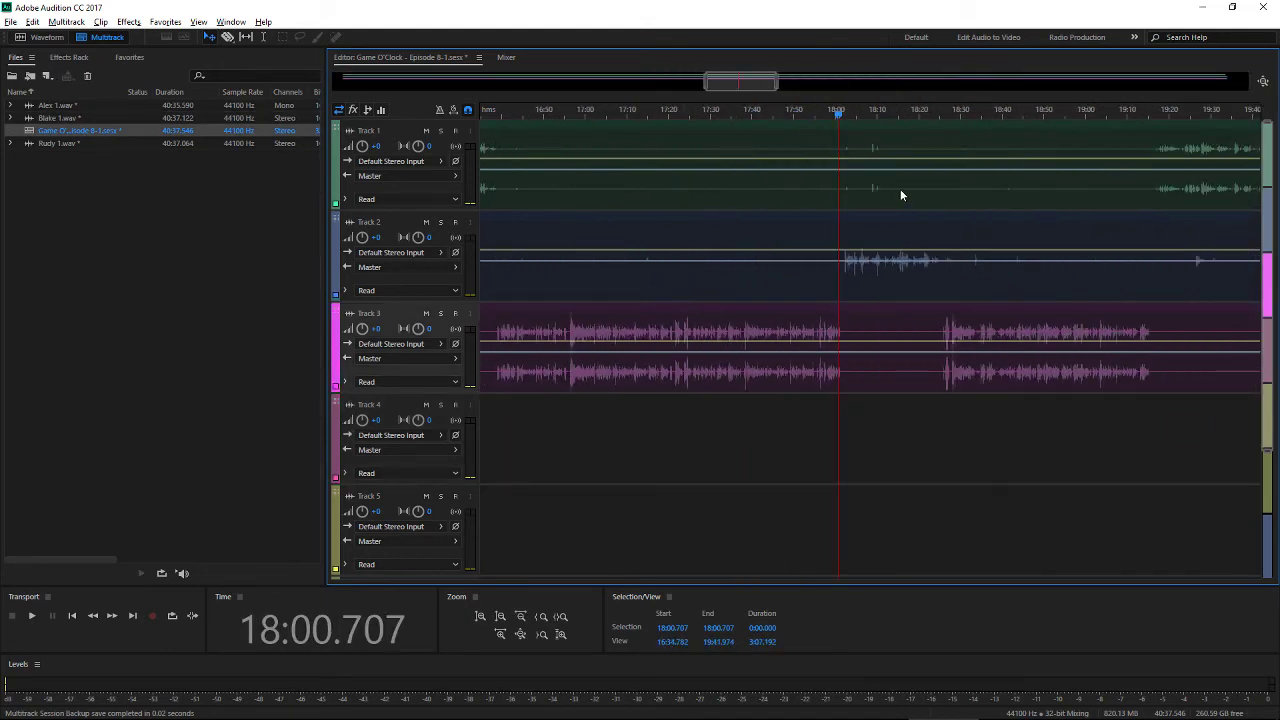
{"action": "scroll", "coordinate": [900, 190], "scroll_direction": "up", "scroll_amount": 2}
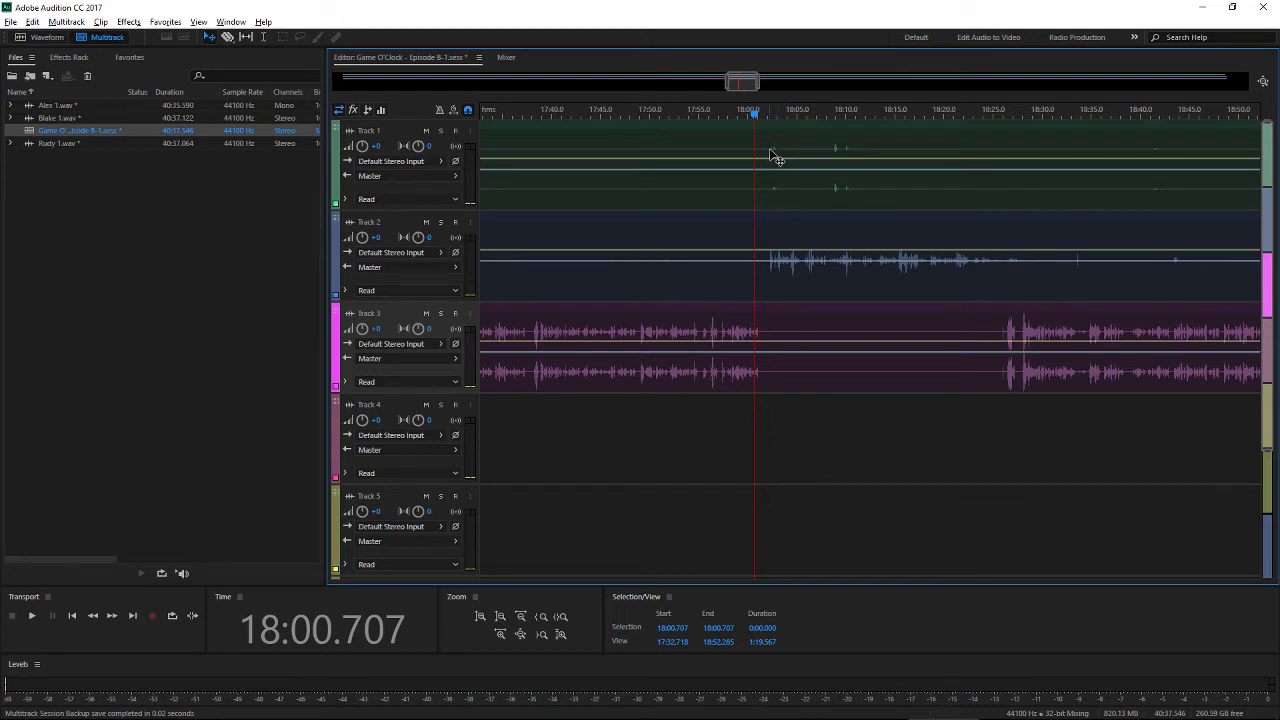
{"action": "key", "text": "space"}
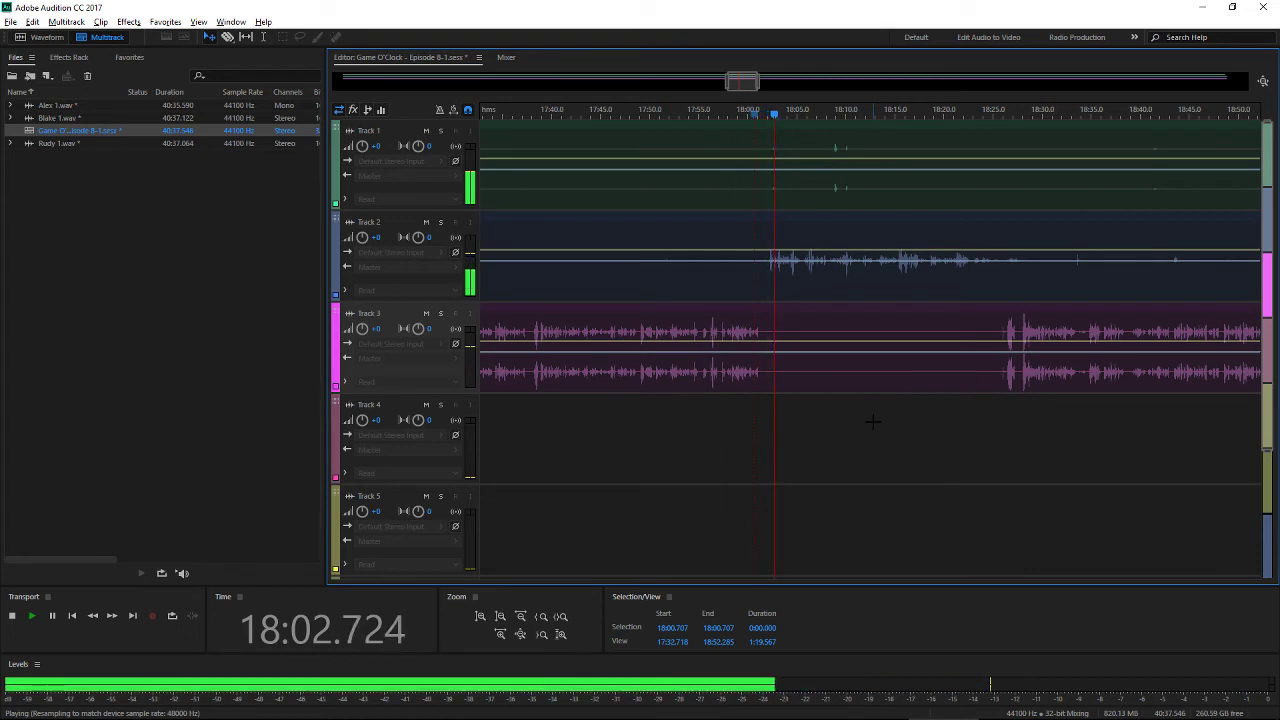
{"action": "key", "text": "space"}
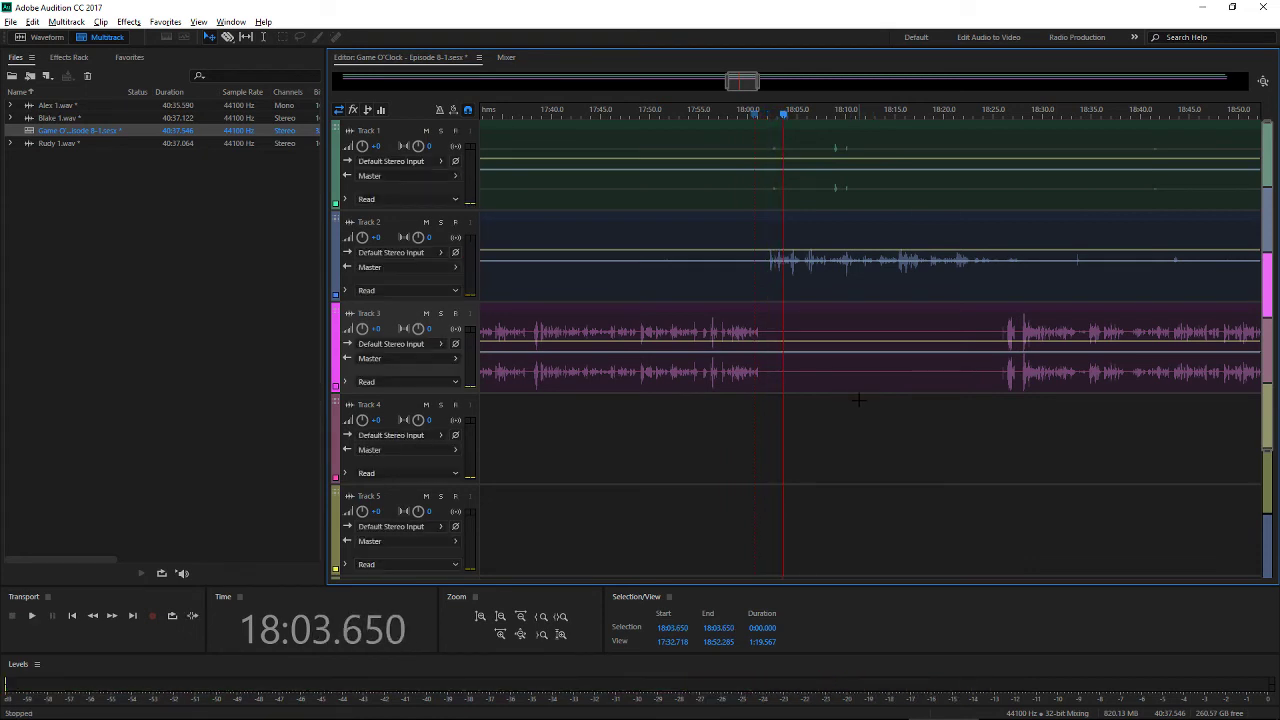
{"action": "key", "text": "r"}
{"action": "left_click", "coordinate": [800, 148]}
{"action": "key", "text": "v"}
{"action": "left_click", "coordinate": [780, 155]}
Cut the pause out of Tracks 2 and 3, delete the pieces, and slide later clips left
{"action": "key", "text": "equal"}
{"action": "key", "text": "equal"}
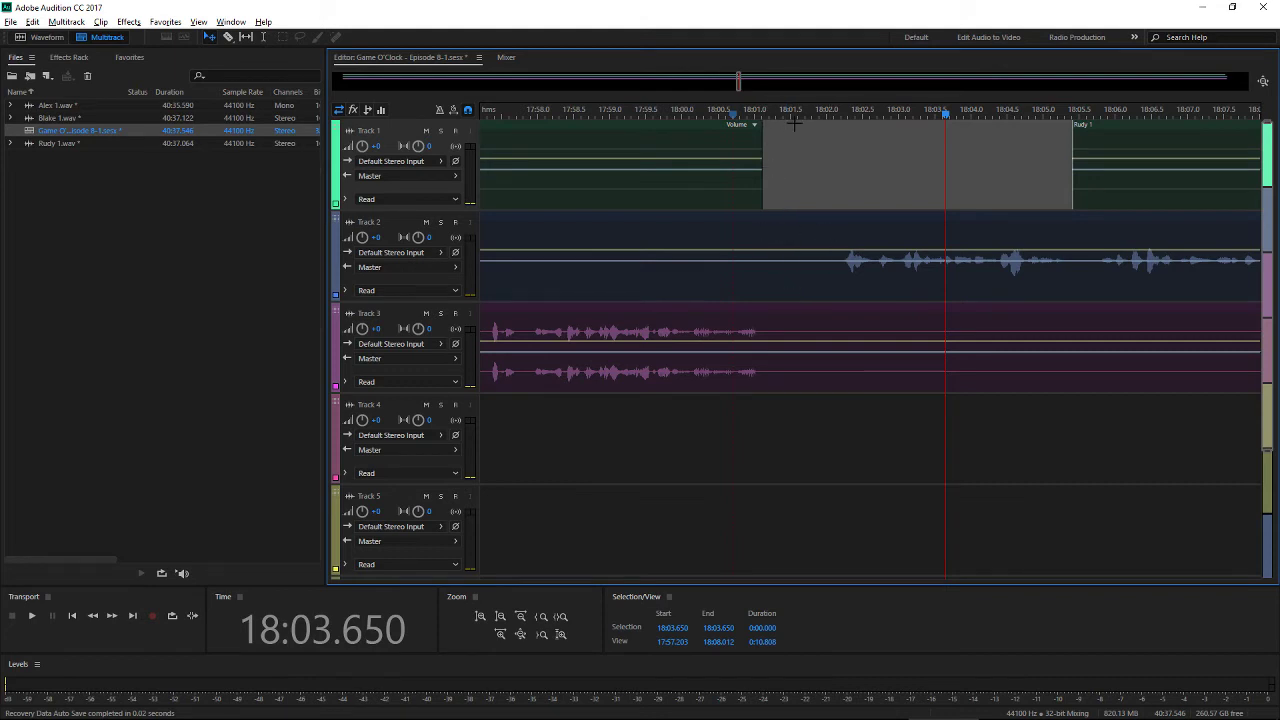
{"action": "key", "text": "r"}
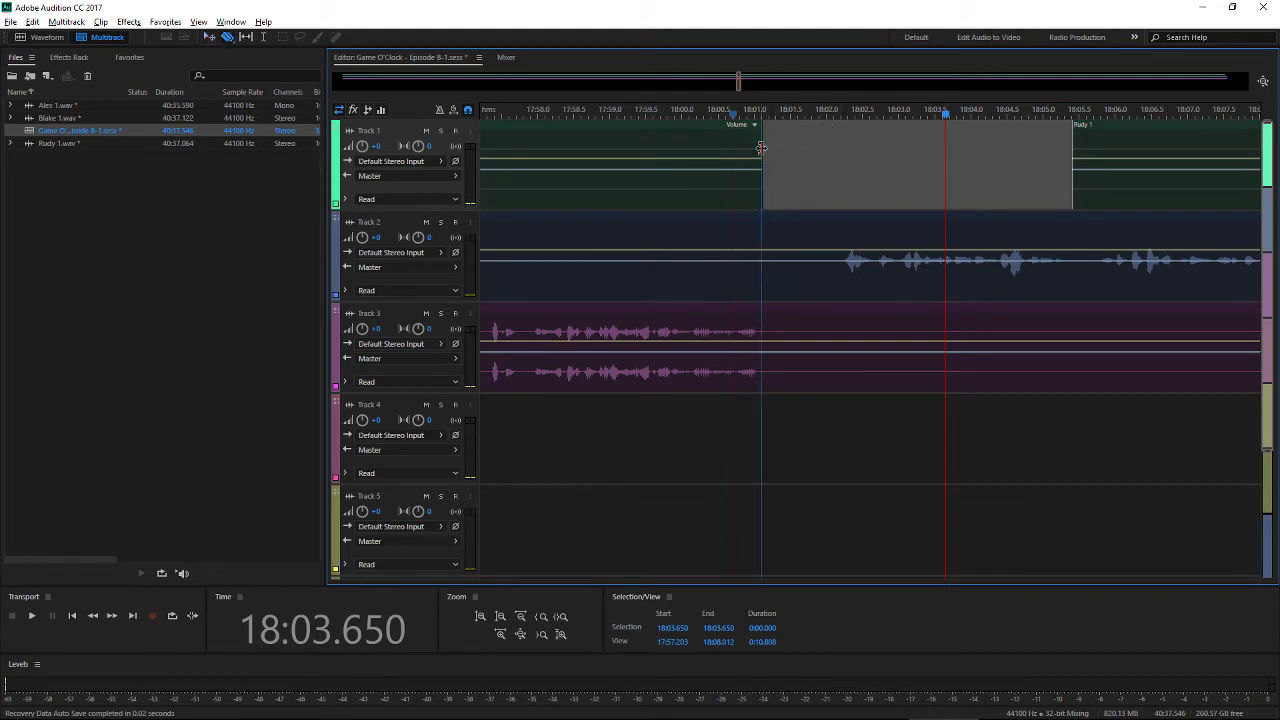
{"action": "left_click", "coordinate": [766, 229]}
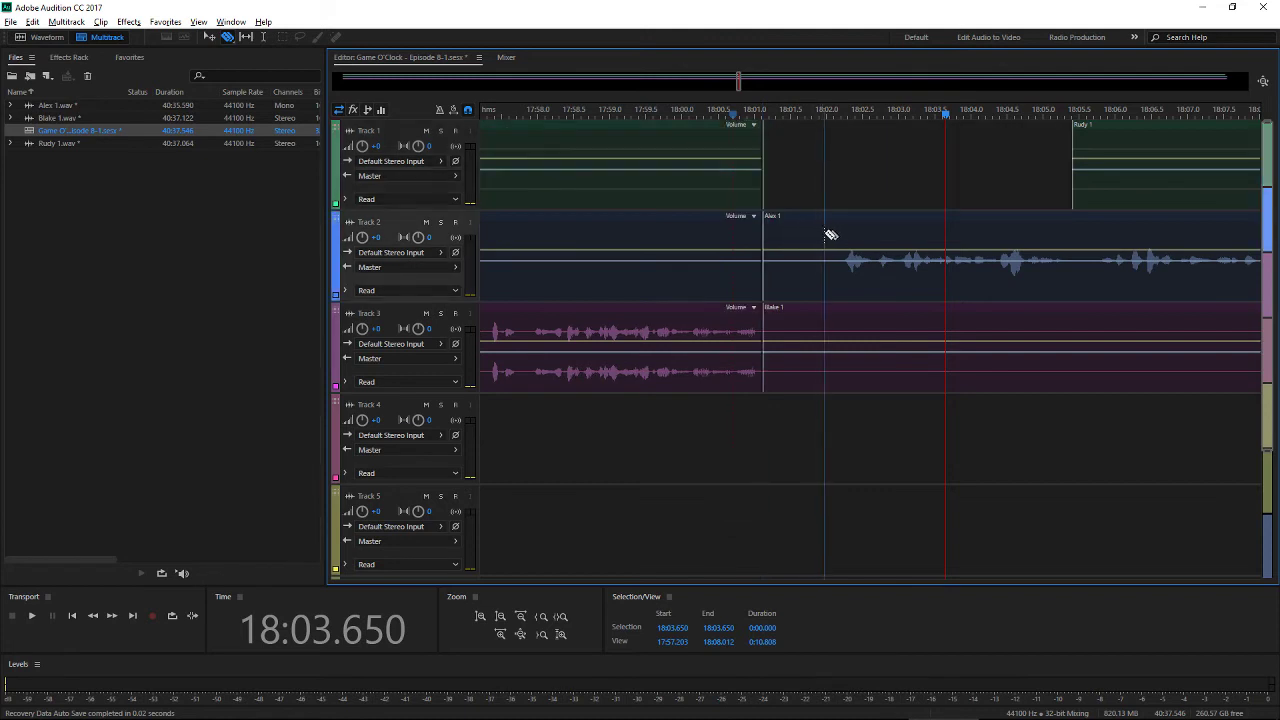
{"action": "left_click", "coordinate": [838, 235]}
{"action": "key", "text": "v"}
{"action": "left_click_drag", "start_coordinate": [805, 474], "coordinate": [800, 240]}
{"action": "key", "text": "Delete"}
{"action": "left_click_drag", "start_coordinate": [918, 401], "coordinate": [1009, 150]}
Play across the 18:00 edit twice to check it, then zoom out to the whole session
{"action": "left_click", "coordinate": [742, 345]}
{"action": "key", "text": "space"}
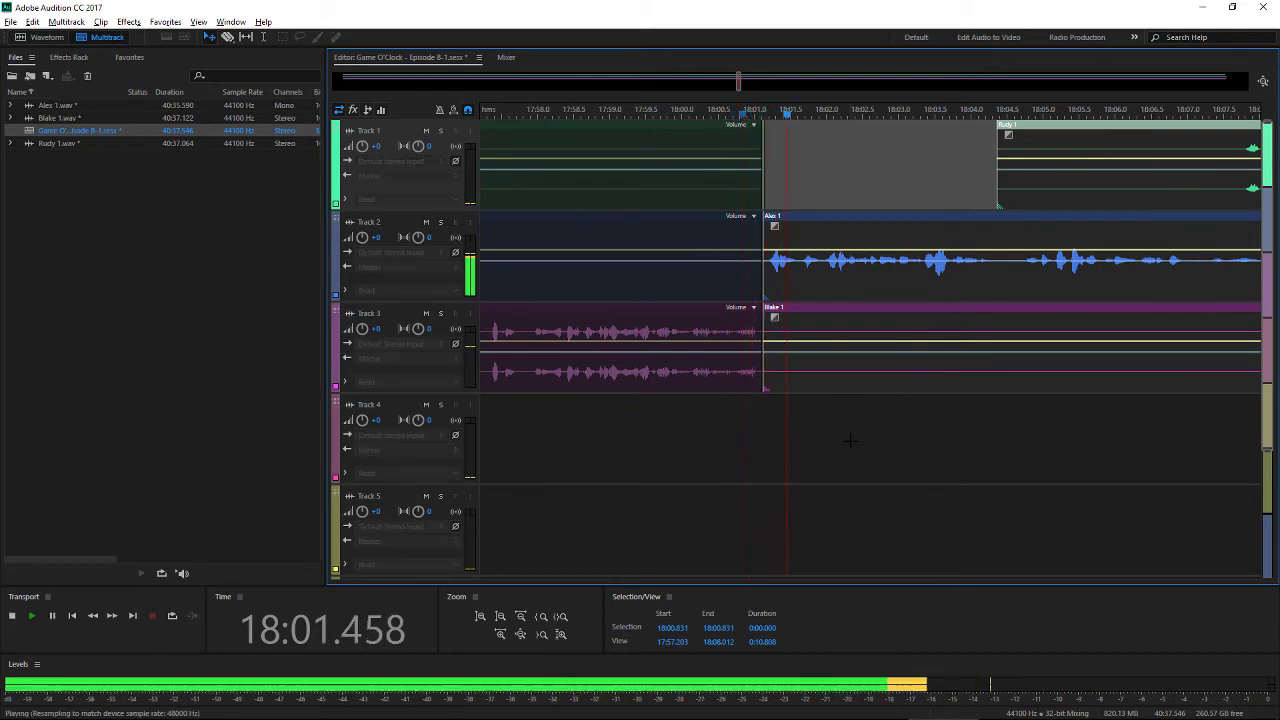
{"action": "key", "text": "space"}
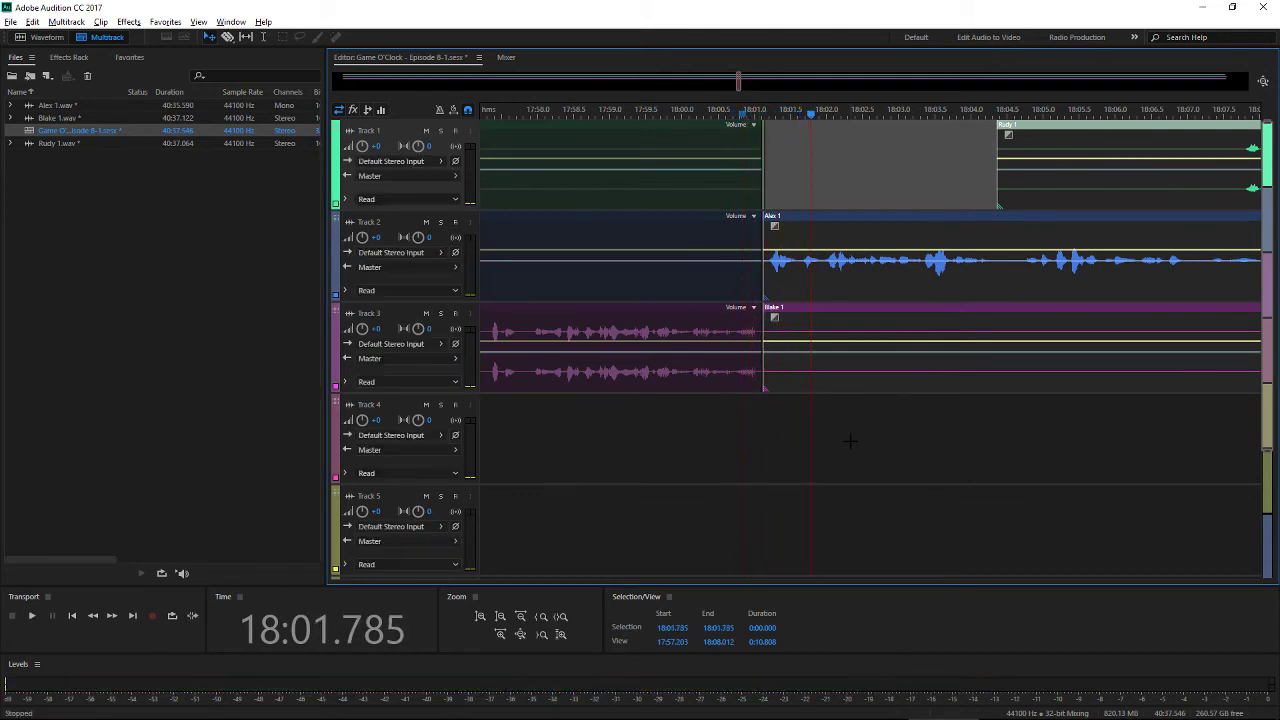
{"action": "left_click", "coordinate": [689, 112]}
{"action": "left_click", "coordinate": [918, 448]}
{"action": "key", "text": "space"}
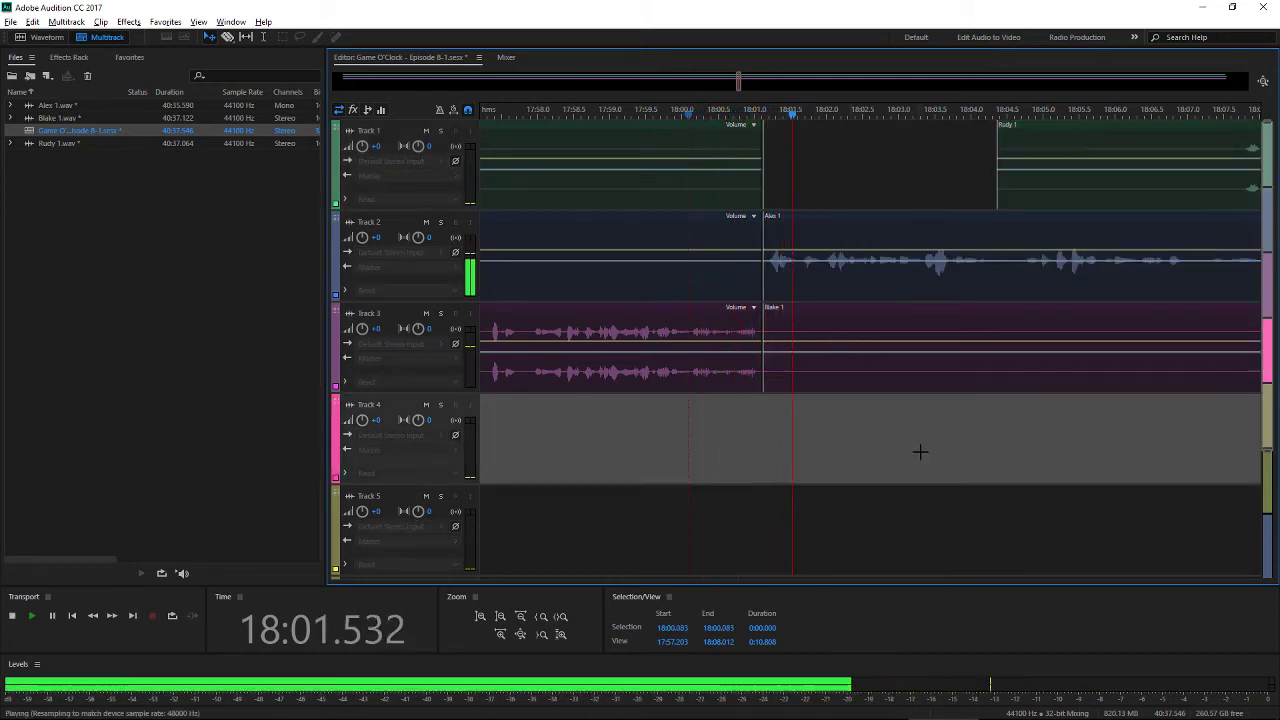
{"action": "key", "text": "space"}
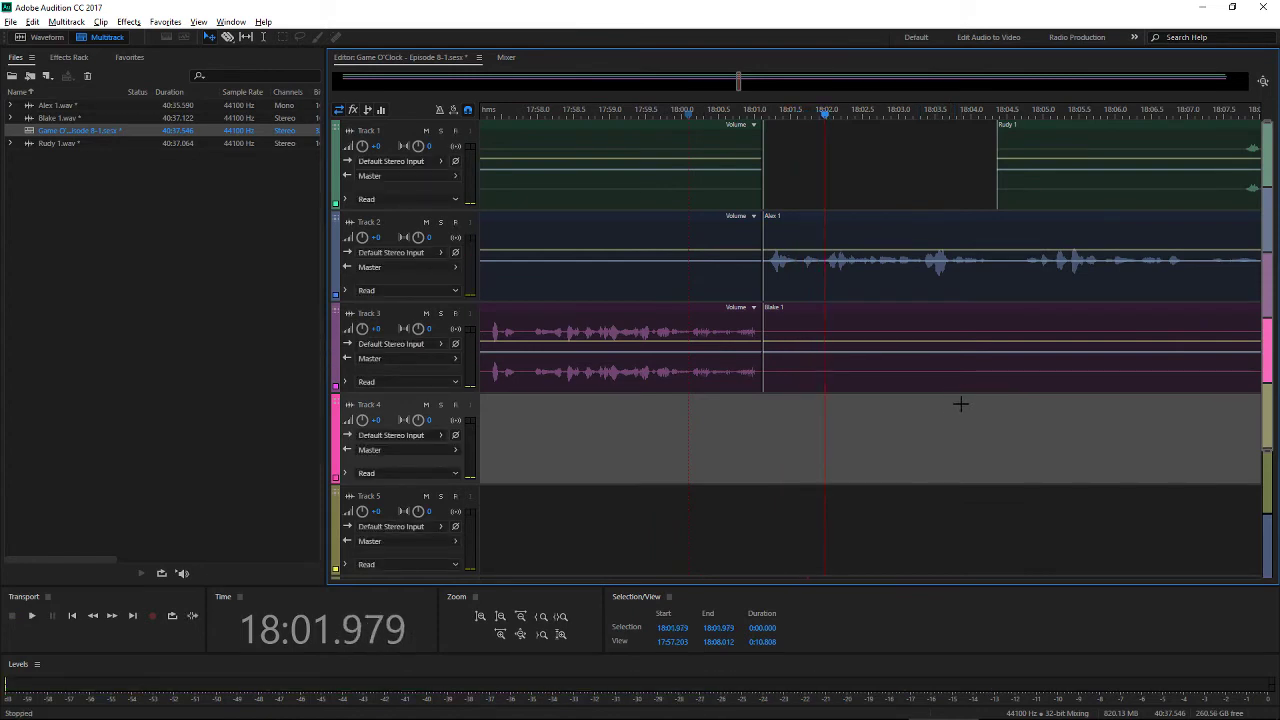
{"action": "key", "text": "backslash"}
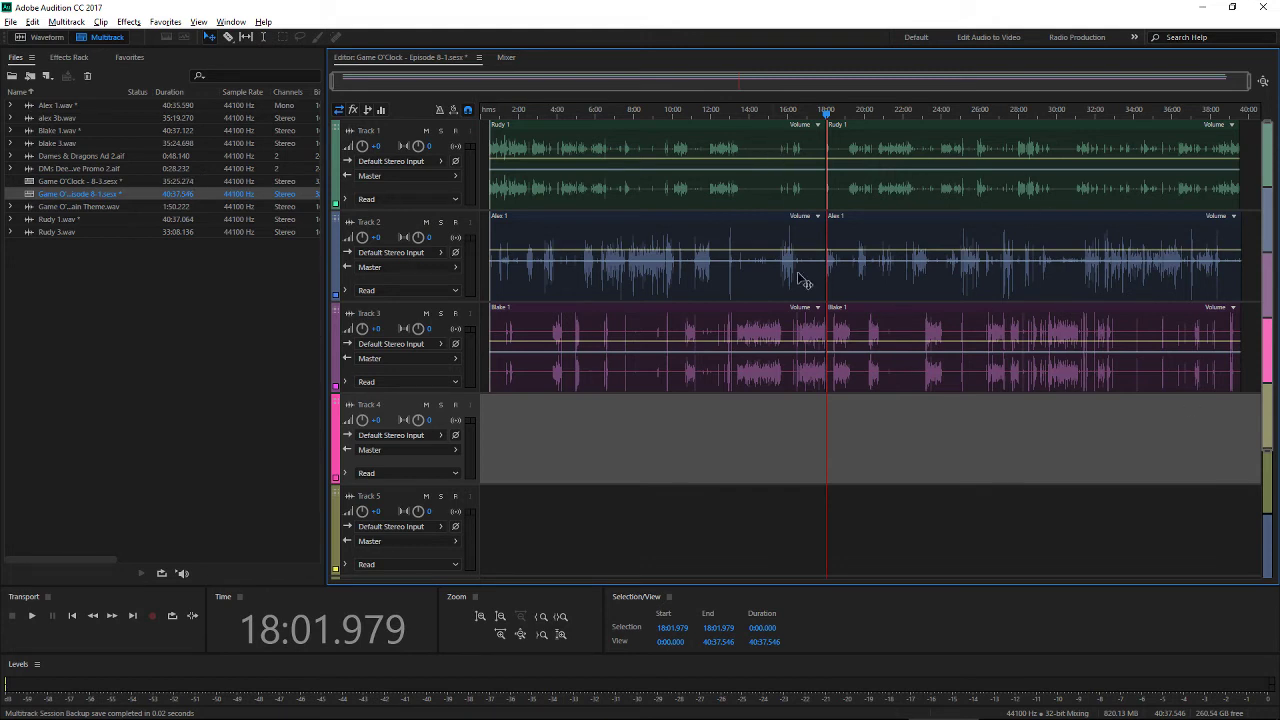
Open the Game O'Clock - 8-3 session, then switch to the Episode 8-1 session
{"action": "double_click", "coordinate": [142, 181]}
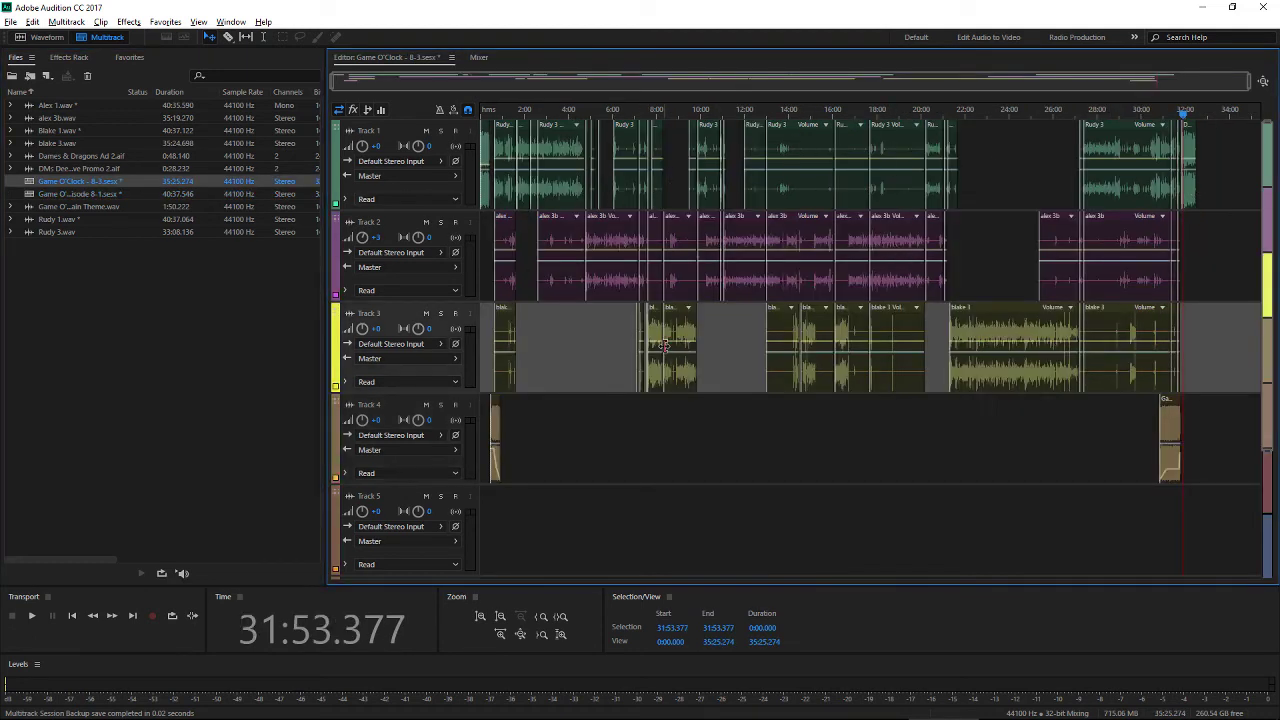
{"action": "double_click", "coordinate": [153, 190]}
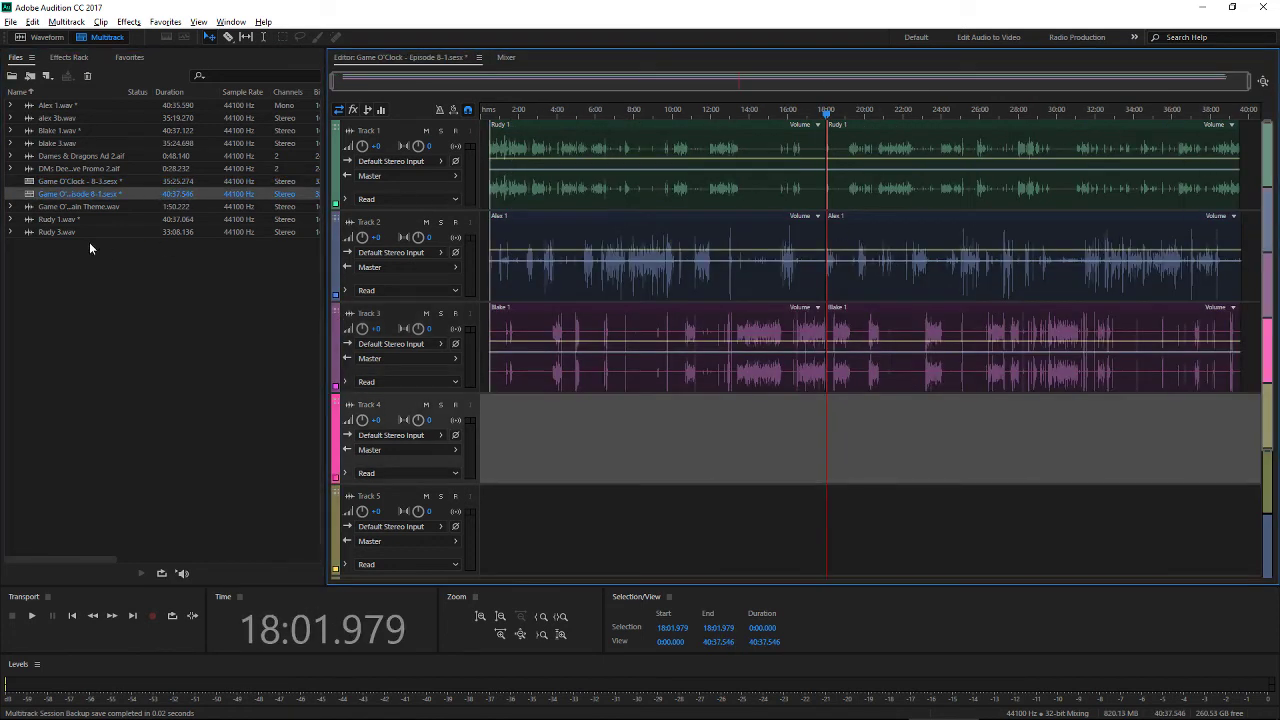
Place the Main Theme music on Track 4 at 0:00 and again at the session's end
{"action": "left_click_drag", "start_coordinate": [65, 207], "coordinate": [492, 438]}
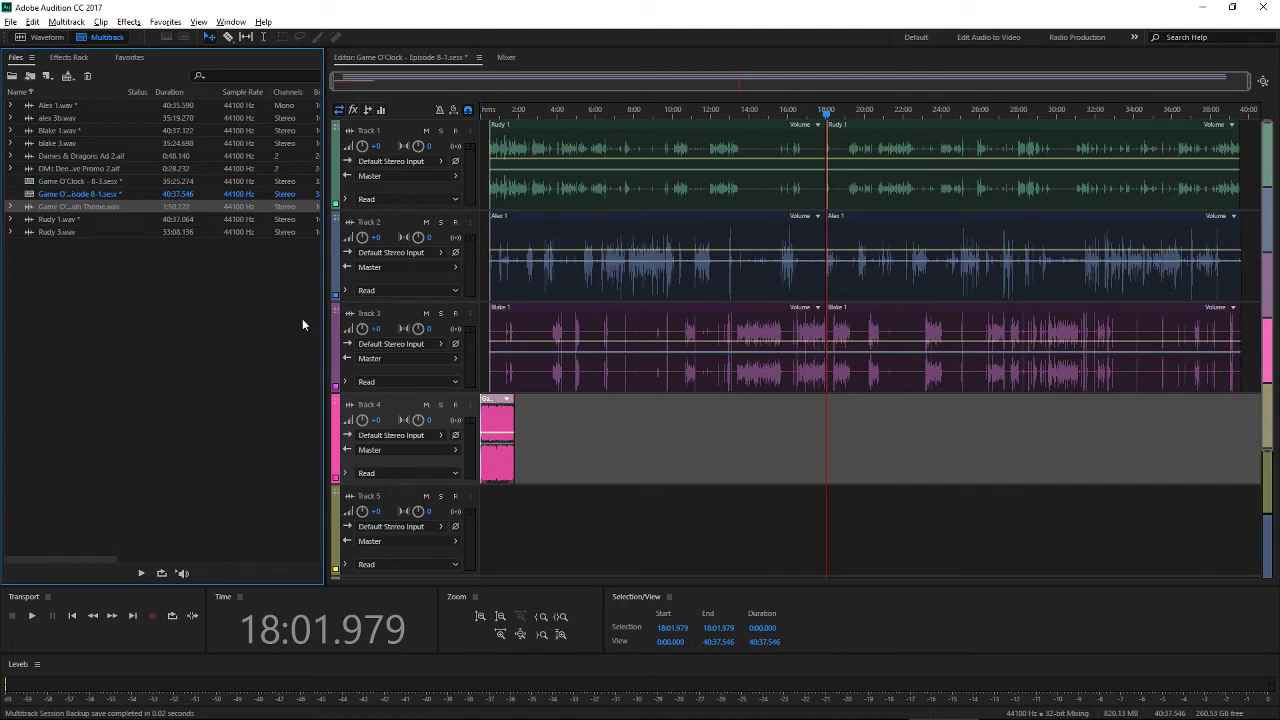
{"action": "left_click_drag", "start_coordinate": [190, 208], "coordinate": [1226, 352]}
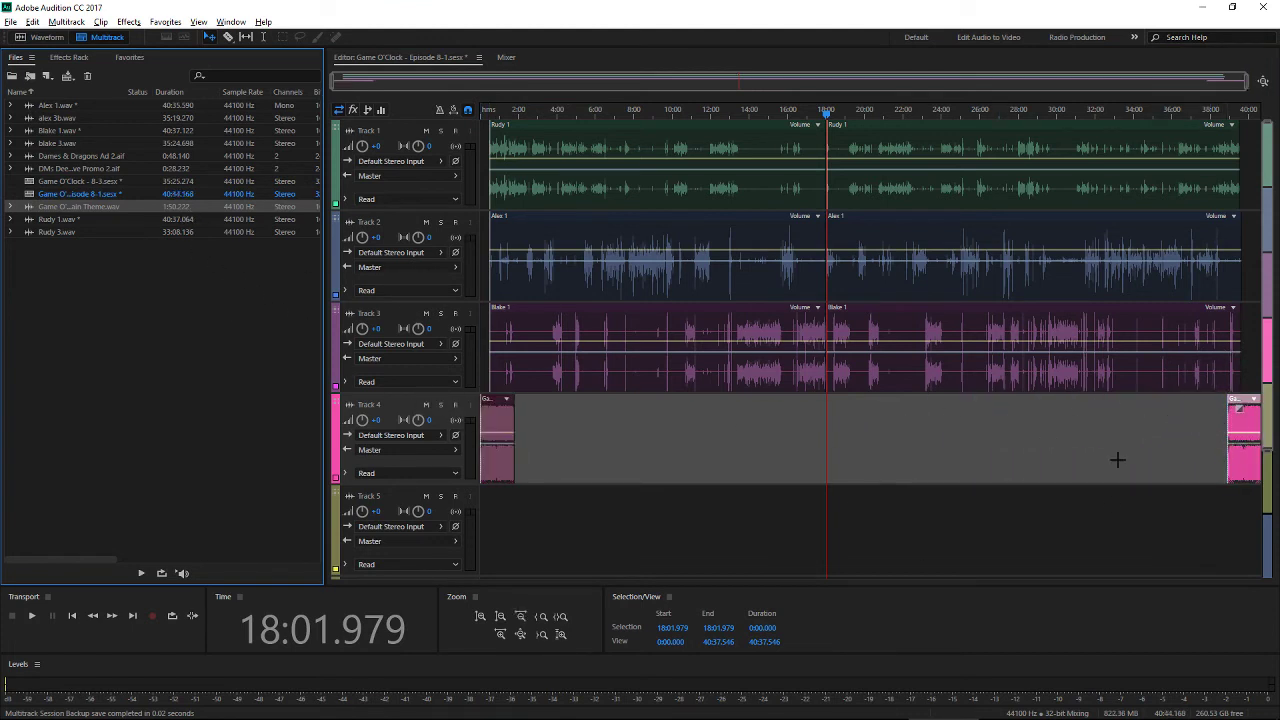
{"action": "left_click", "coordinate": [843, 458]}
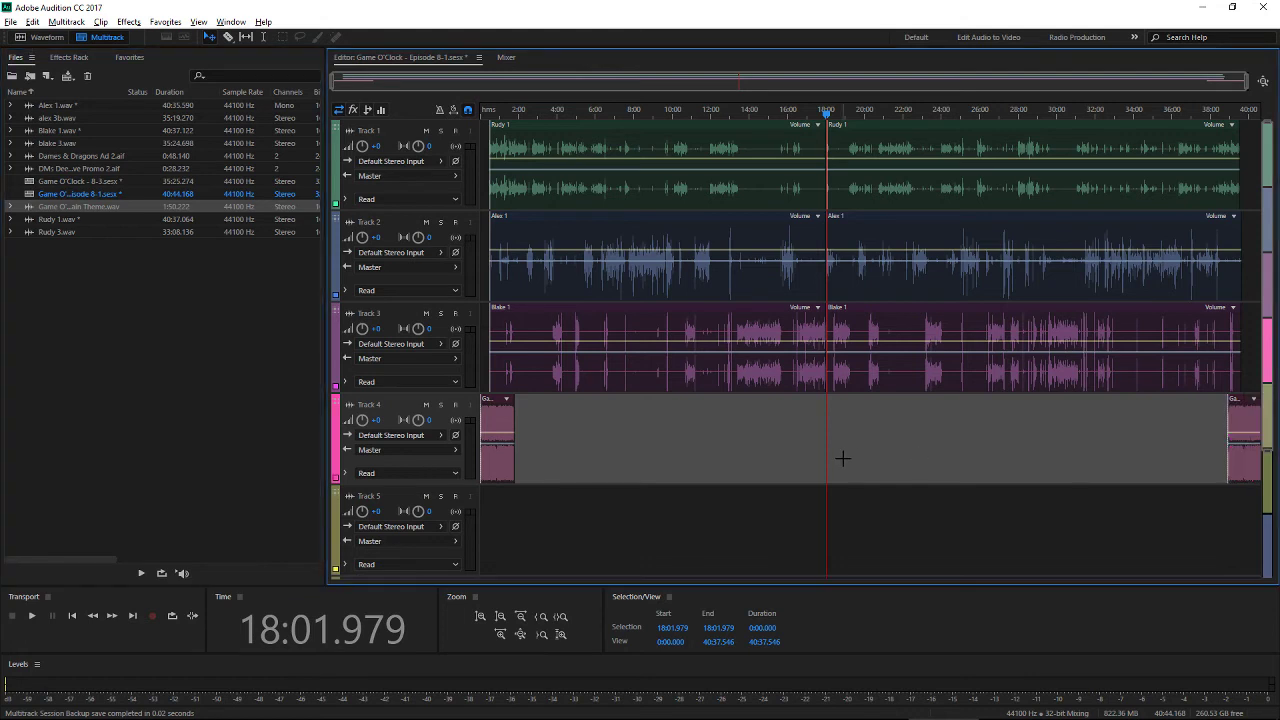
{"action": "left_click", "coordinate": [620, 138]}
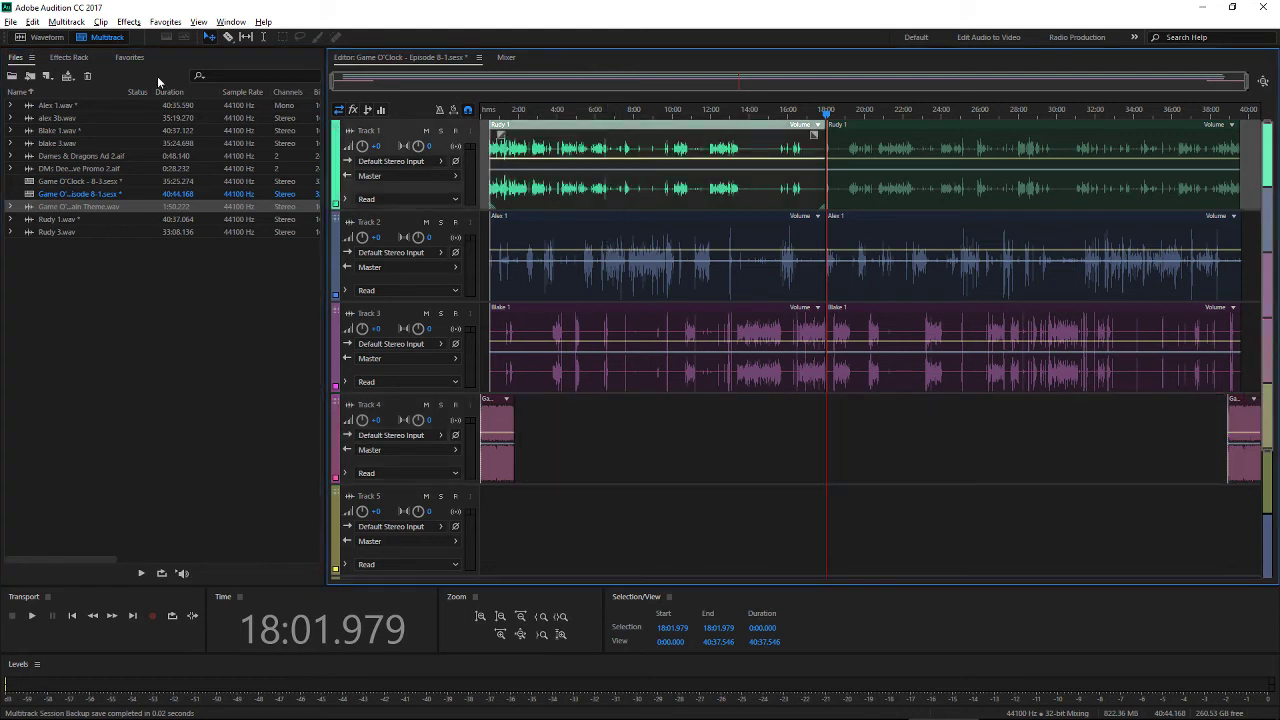
{"action": "left_click", "coordinate": [84, 60]}
Apply the Booster preset to Track 1, giving it a Tube-modeled Compressor and Hard Limiter chain
{"action": "left_click", "coordinate": [766, 470]}
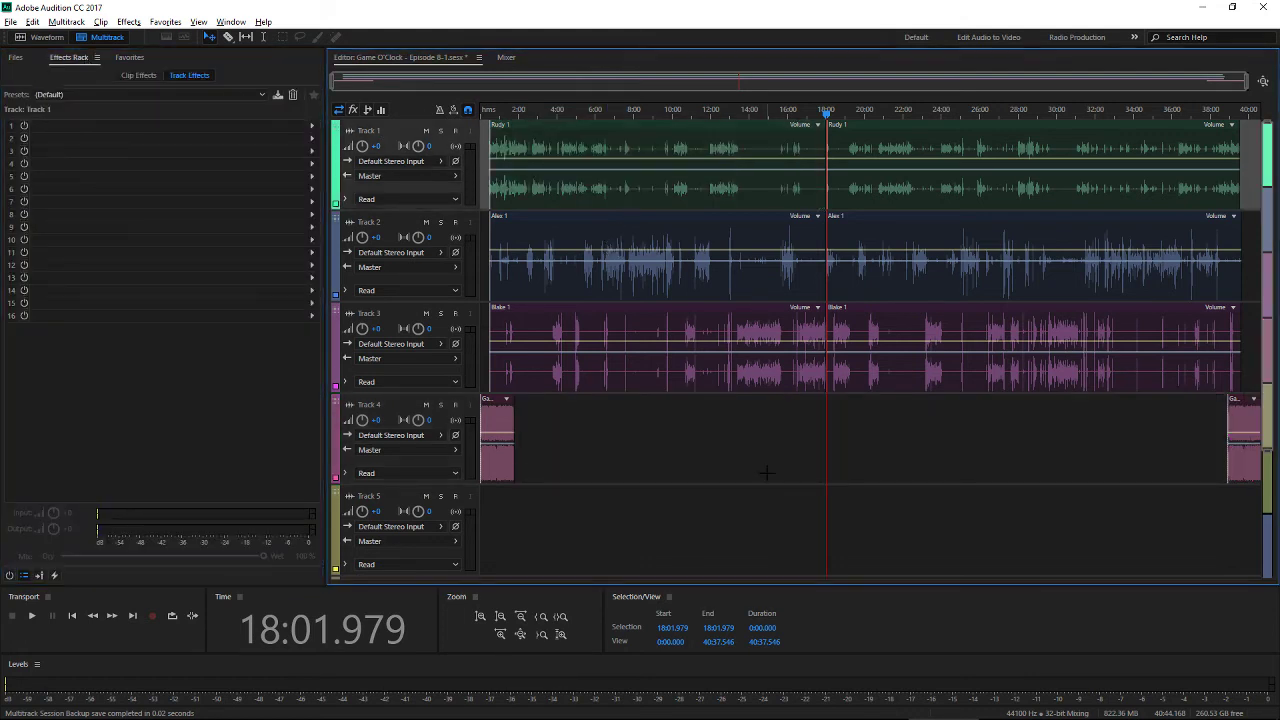
{"action": "left_click", "coordinate": [663, 137]}
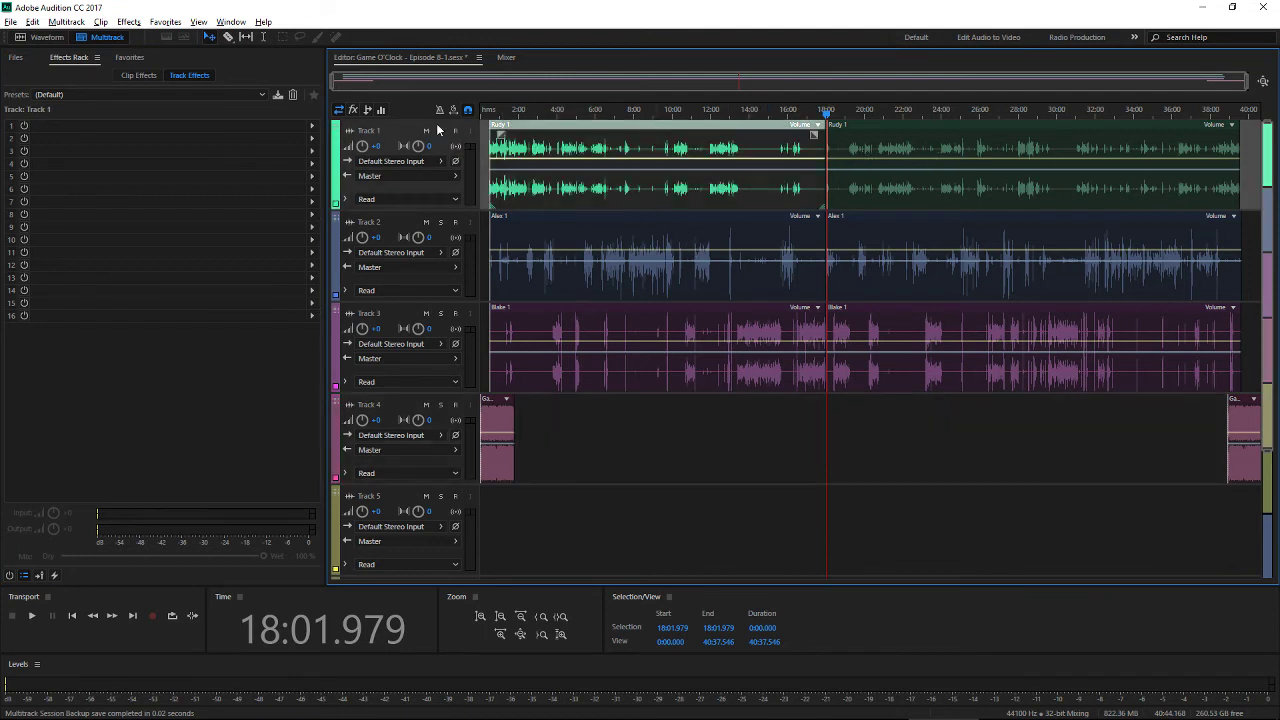
{"action": "left_click", "coordinate": [148, 94]}
{"action": "left_click", "coordinate": [116, 170]}
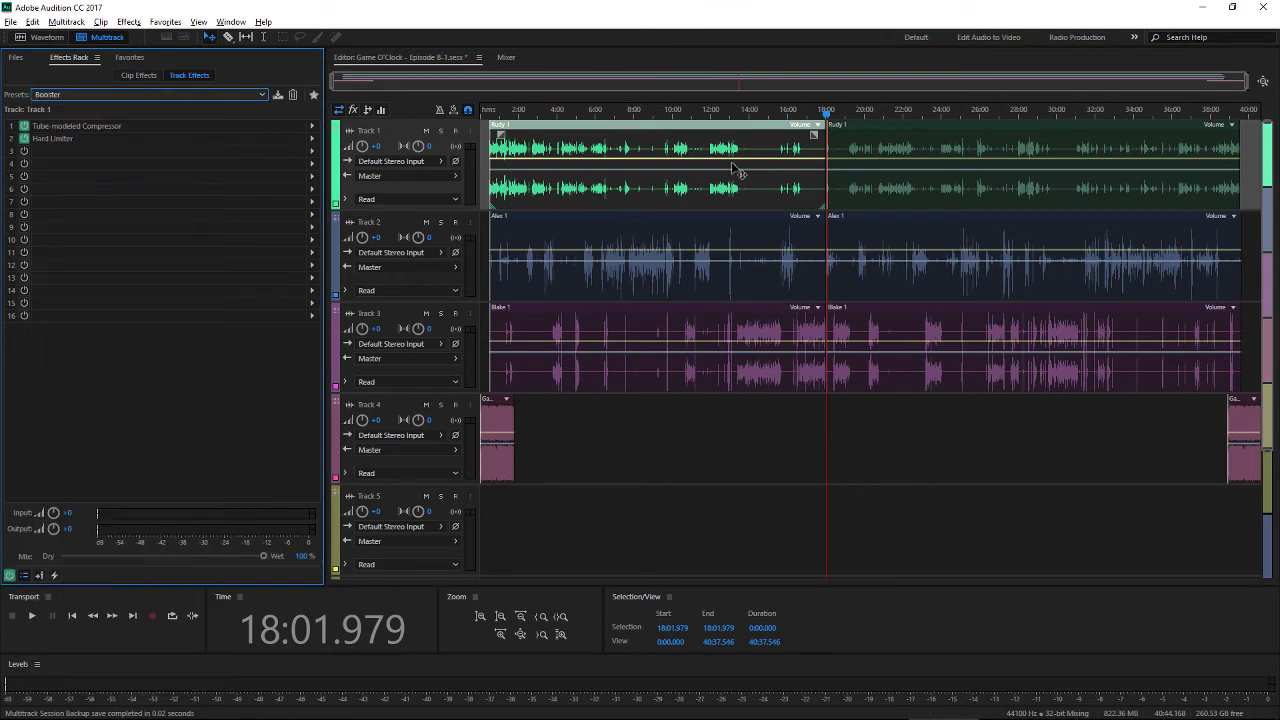
{"action": "scroll", "coordinate": [812, 175], "scroll_direction": "up", "scroll_amount": 4}
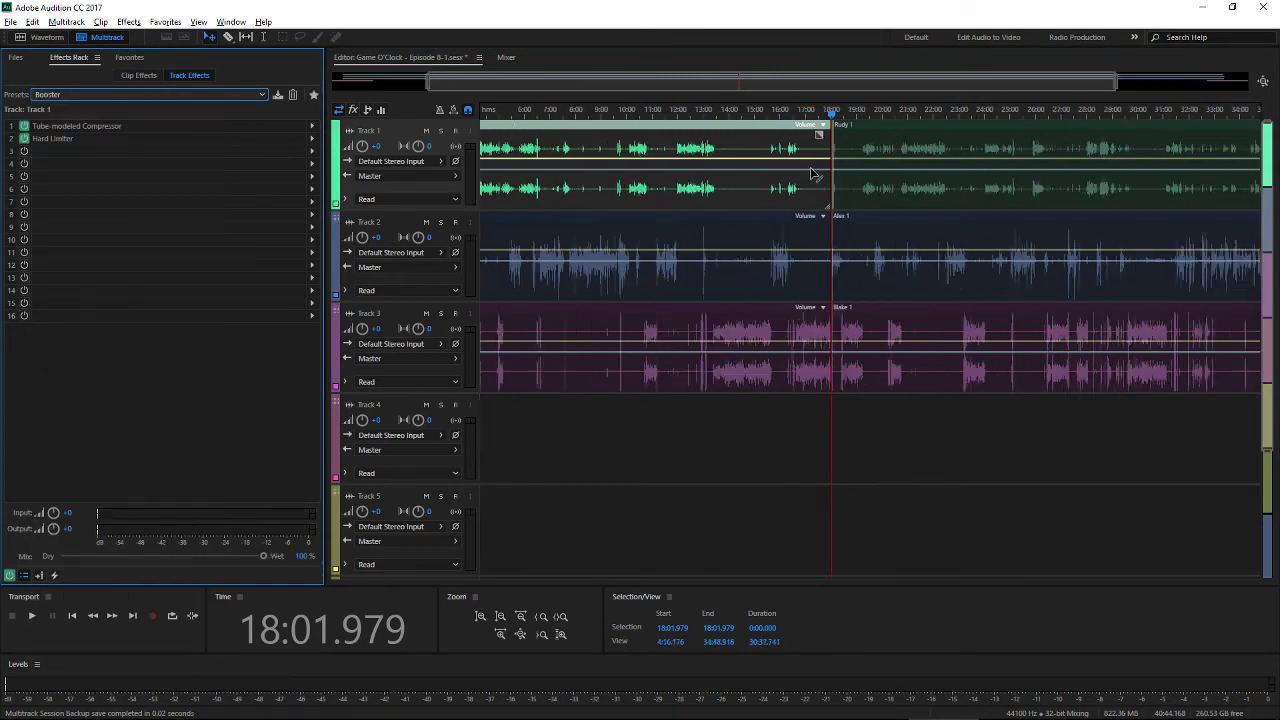
{"action": "left_click", "coordinate": [168, 128]}
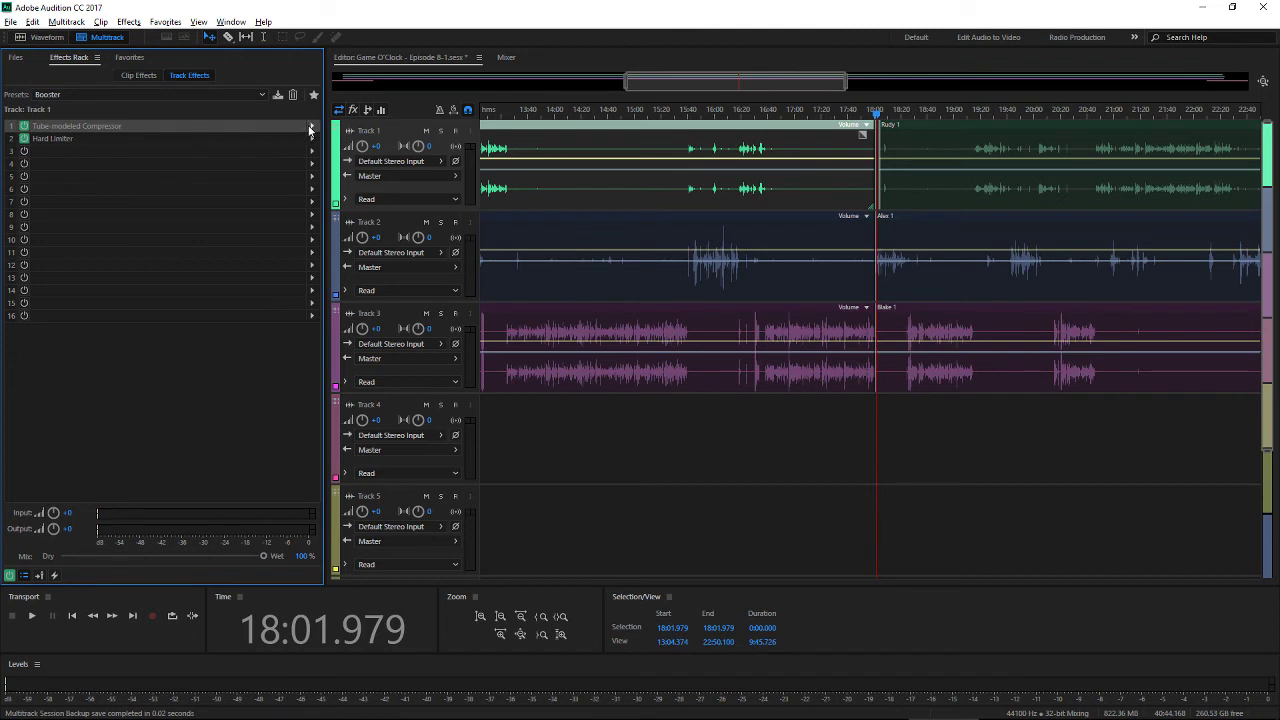
{"action": "left_click", "coordinate": [310, 127]}
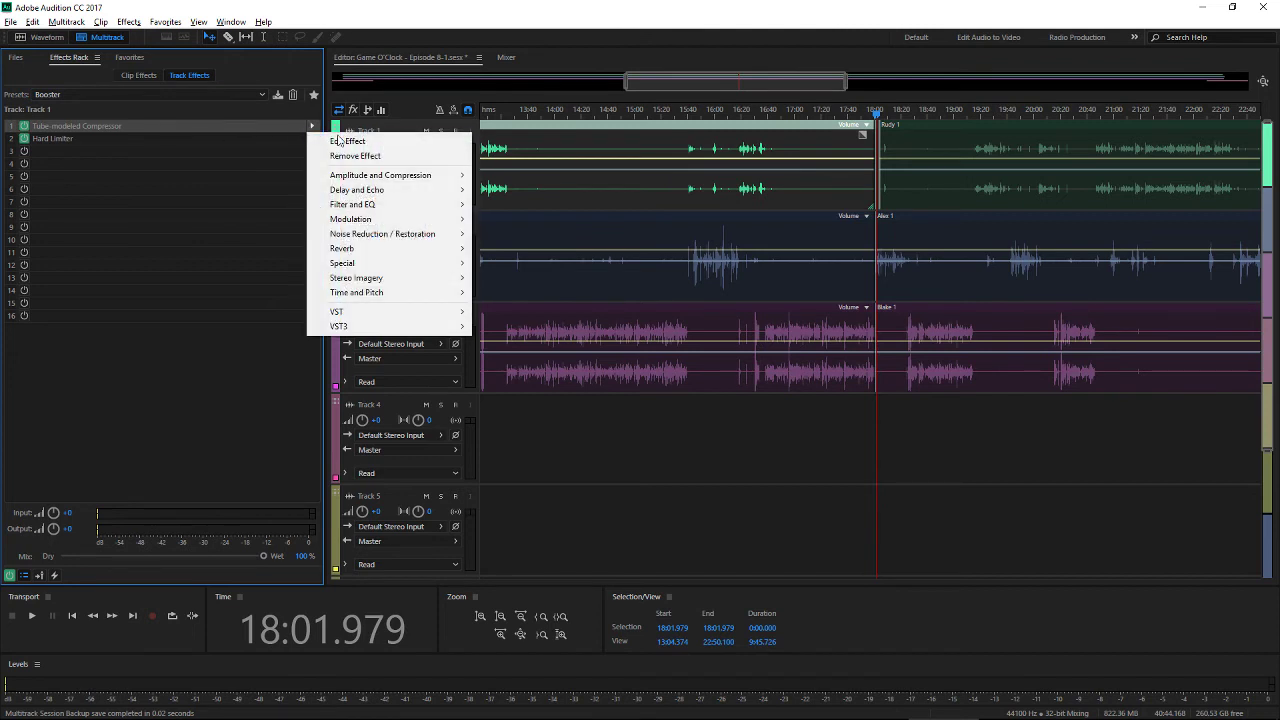
{"action": "mouse_move", "coordinate": [380, 177]}
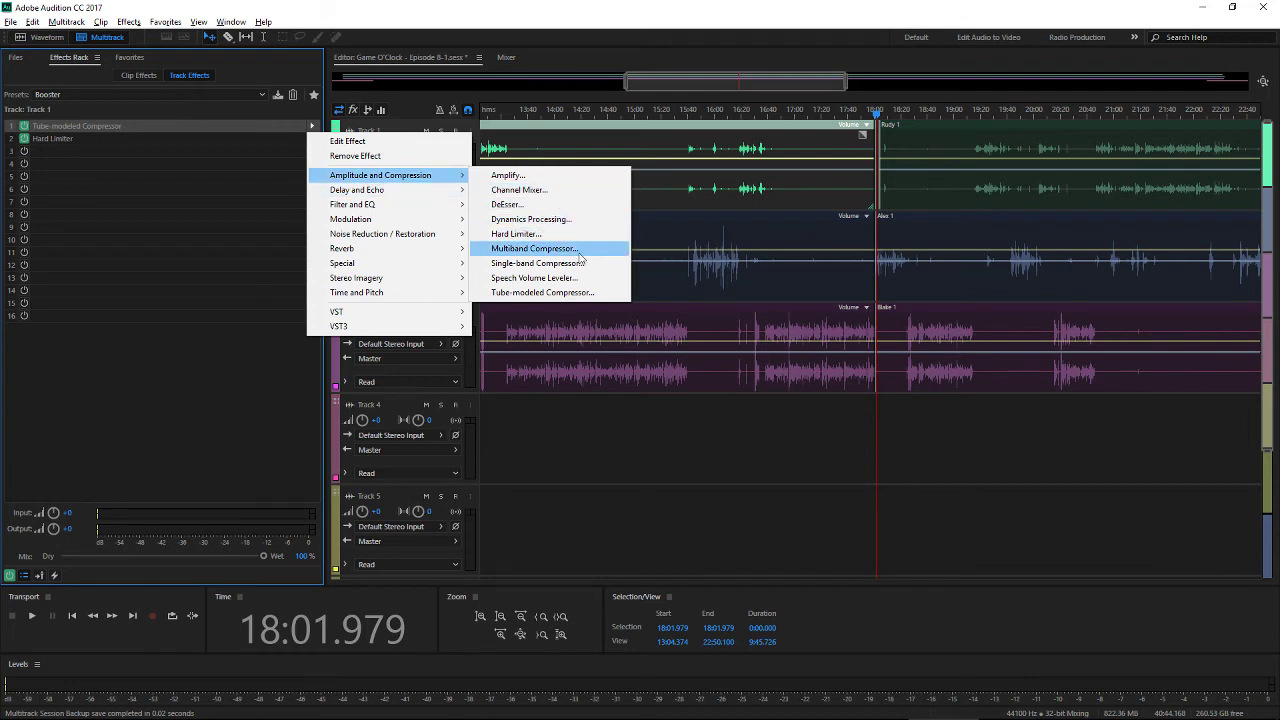
{"action": "left_click", "coordinate": [148, 132]}
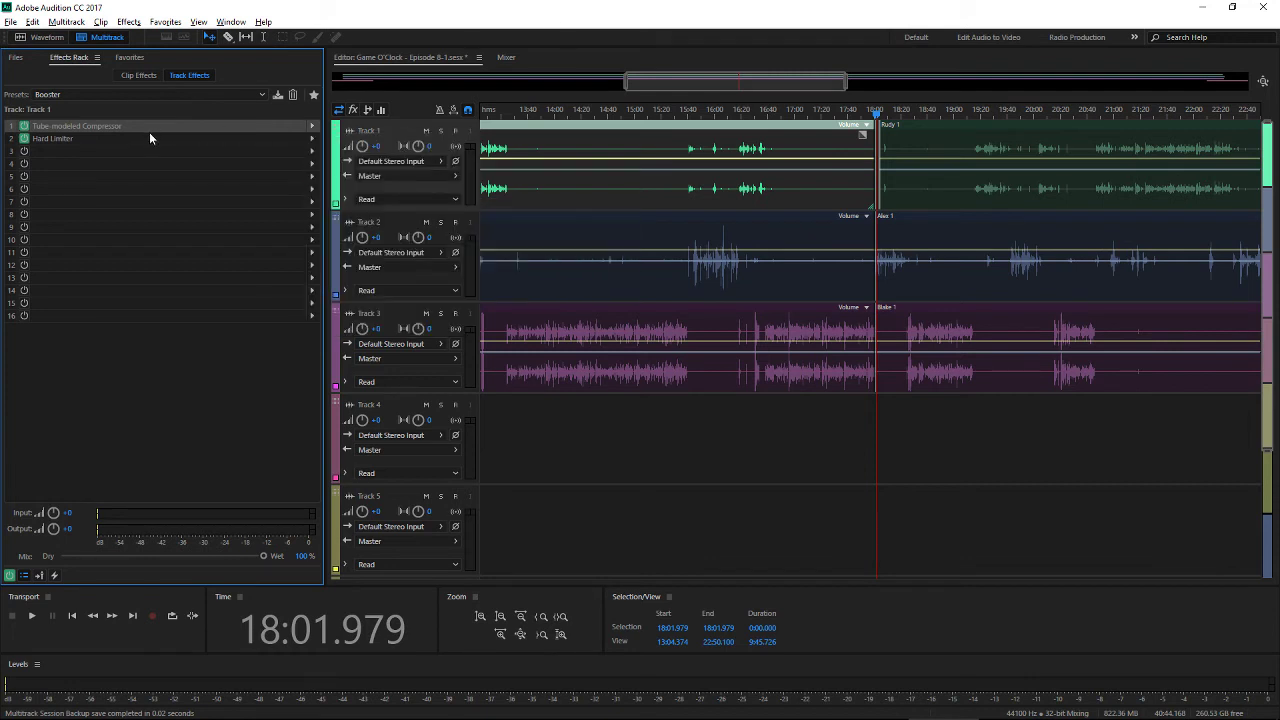
{"action": "left_click_drag", "start_coordinate": [703, 82], "coordinate": [637, 94]}
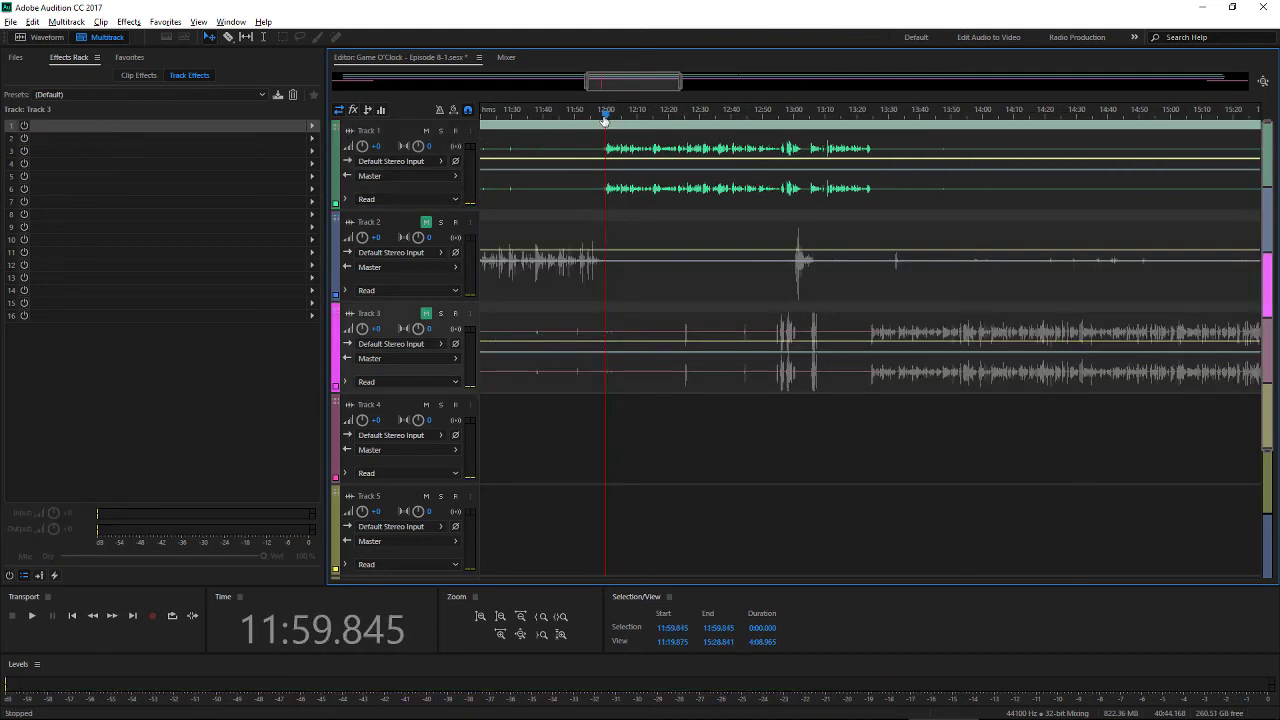
Play Rudy's Track 1 audio to hear it, stopping with the restart point just before 12:00
{"action": "left_click", "coordinate": [454, 138]}
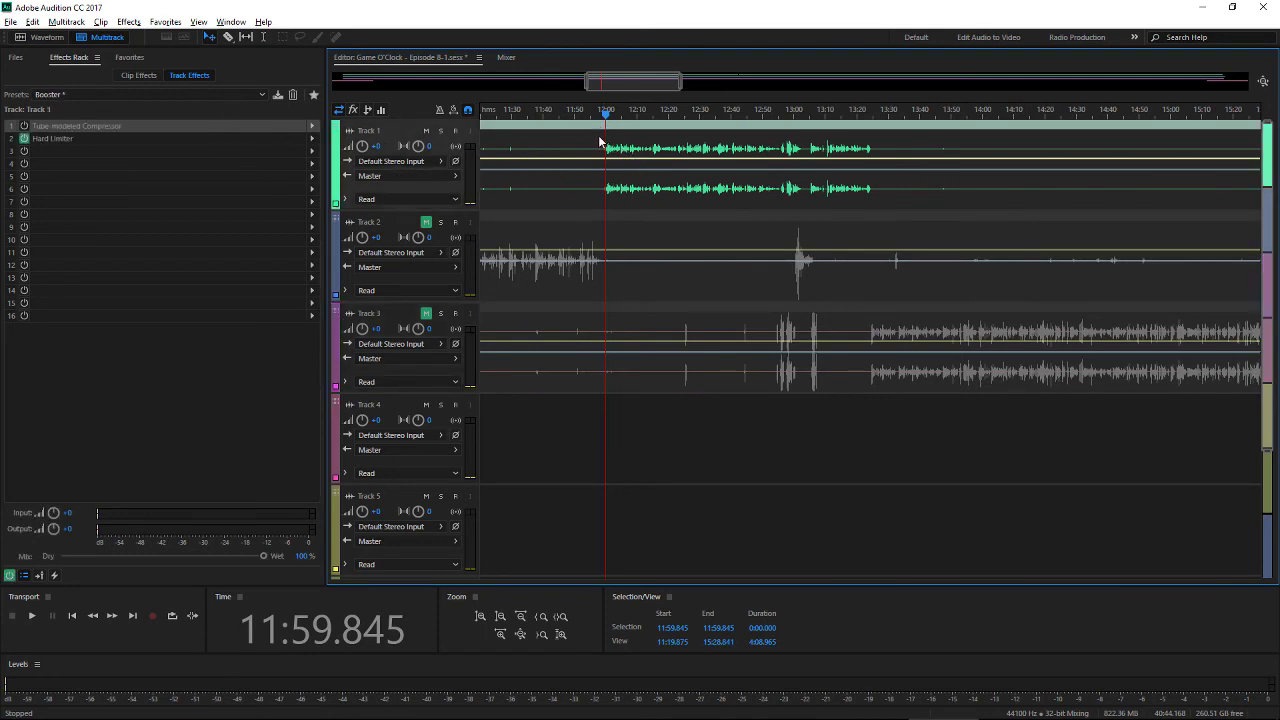
{"action": "scroll", "coordinate": [603, 140], "scroll_direction": "up", "scroll_amount": 4}
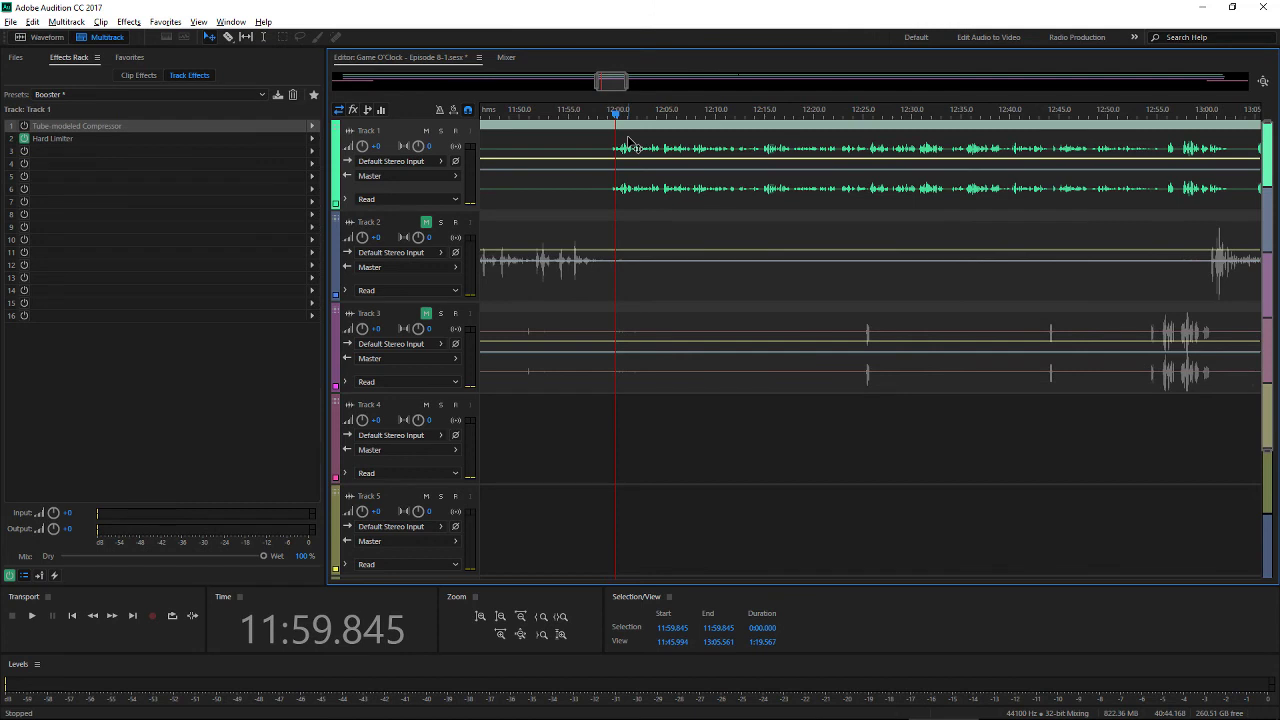
{"action": "key", "text": "space"}
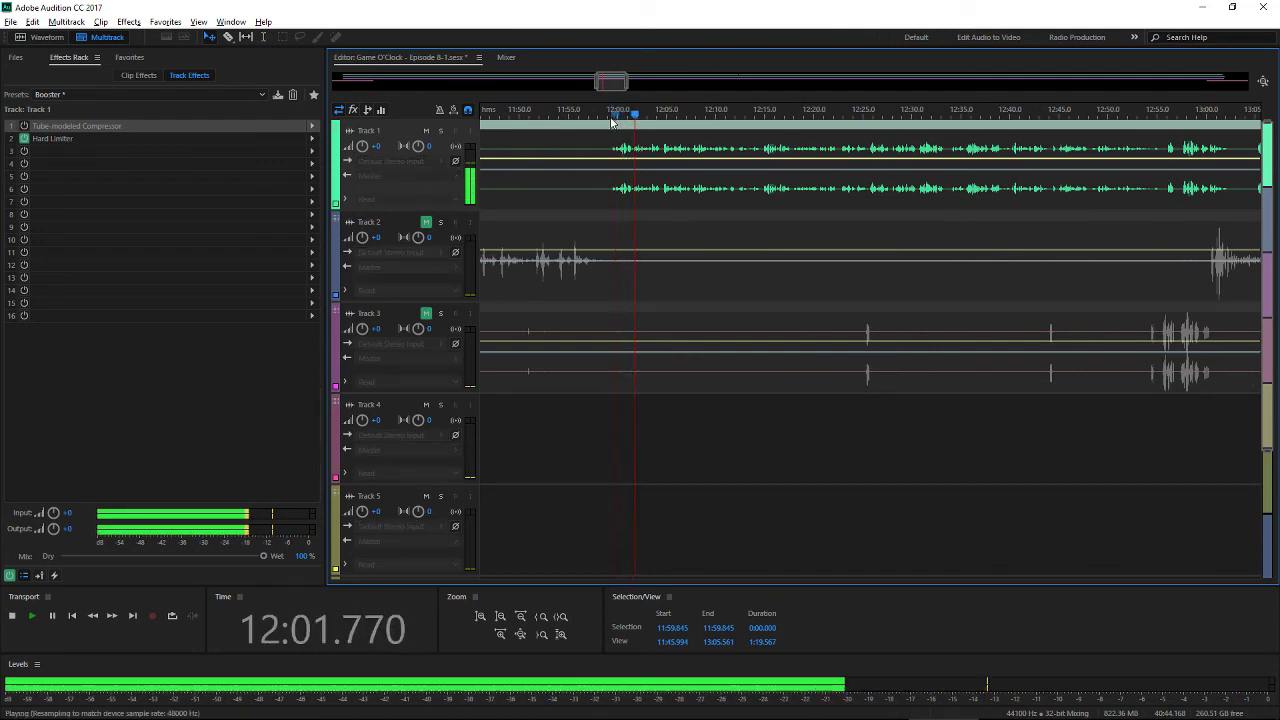
{"action": "key", "text": "space"}
{"action": "left_click", "coordinate": [613, 116]}
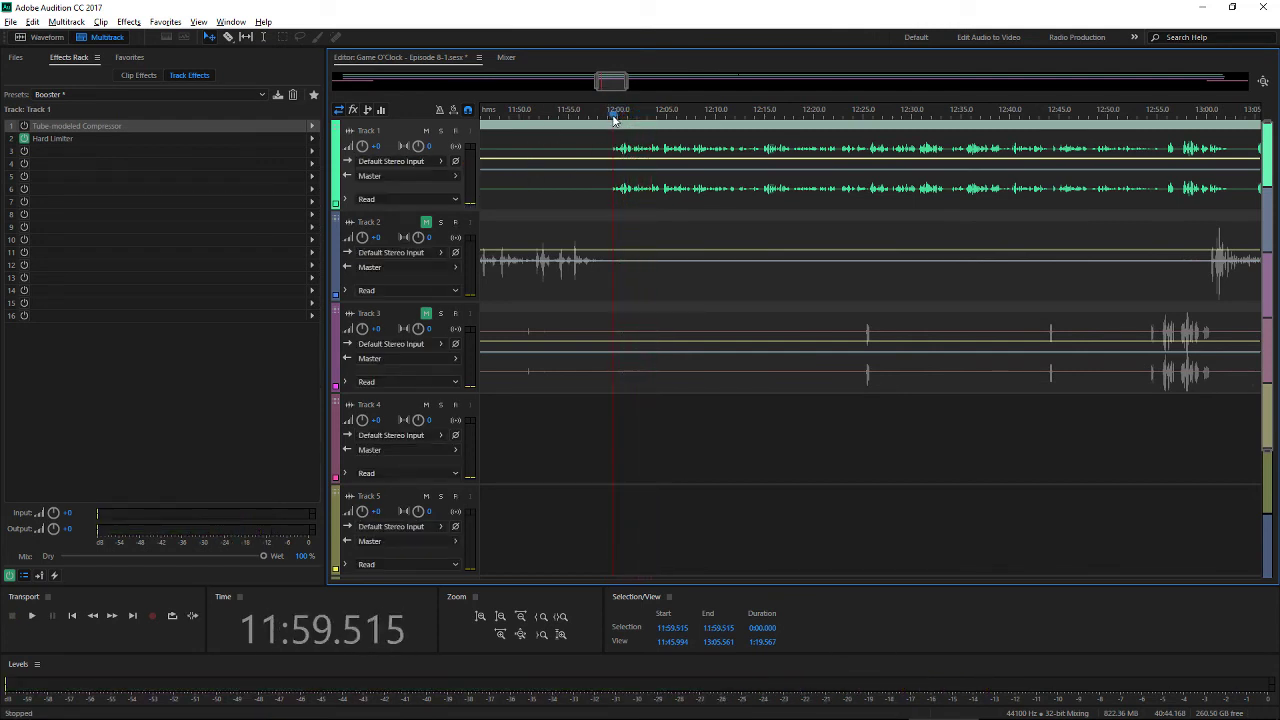
Turn Track 1's Tube-modeled Compressor back on, replay the passage, and select the Hard Limiter
{"action": "left_click", "coordinate": [25, 126]}
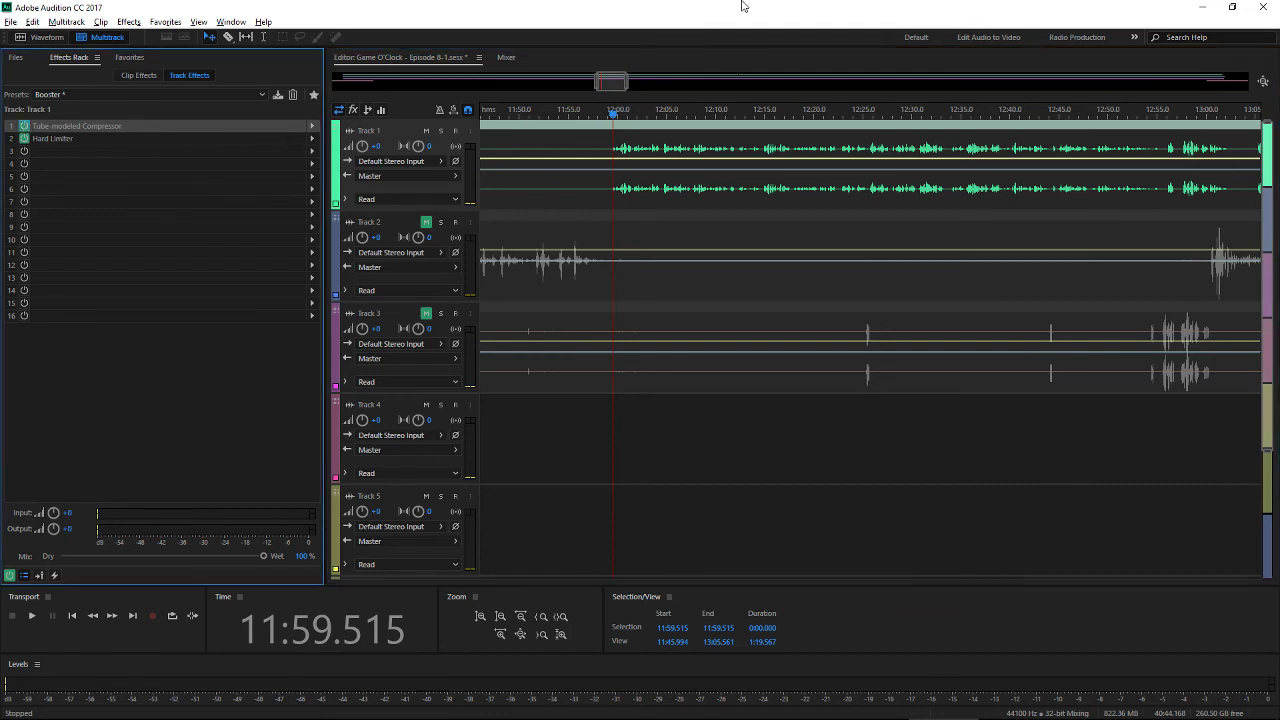
{"action": "key", "text": "space"}
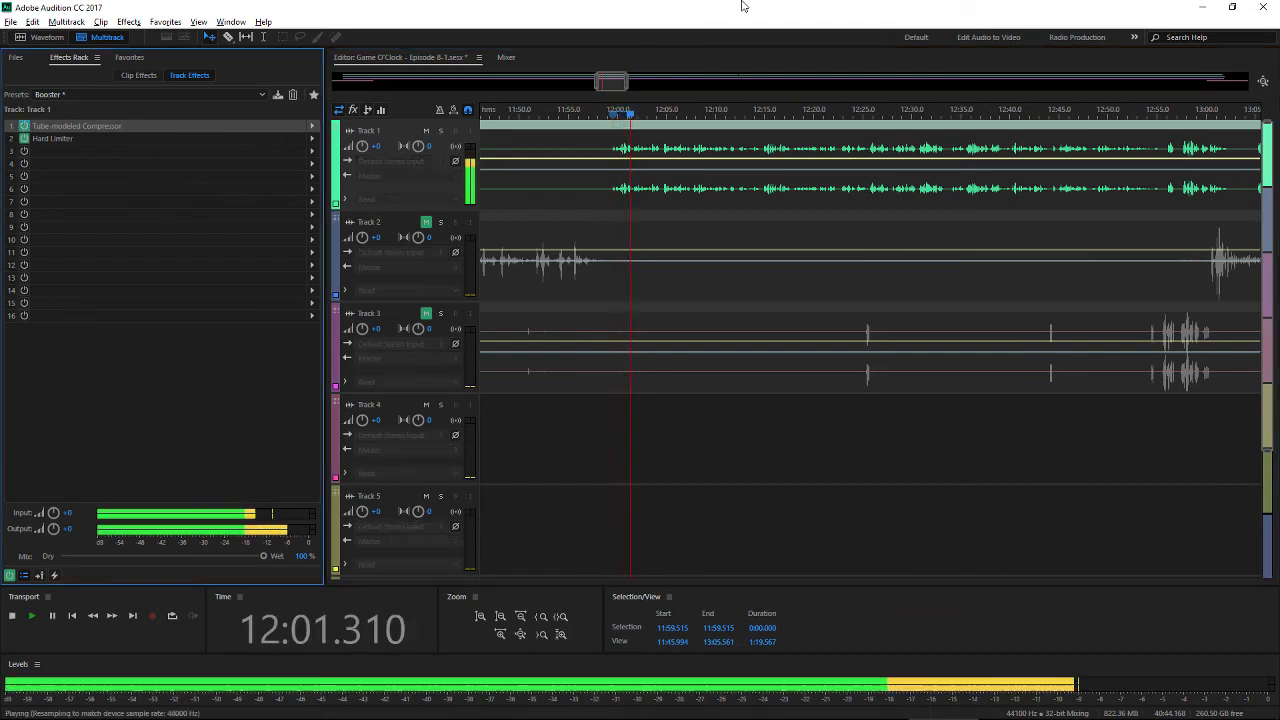
{"action": "key", "text": "space"}
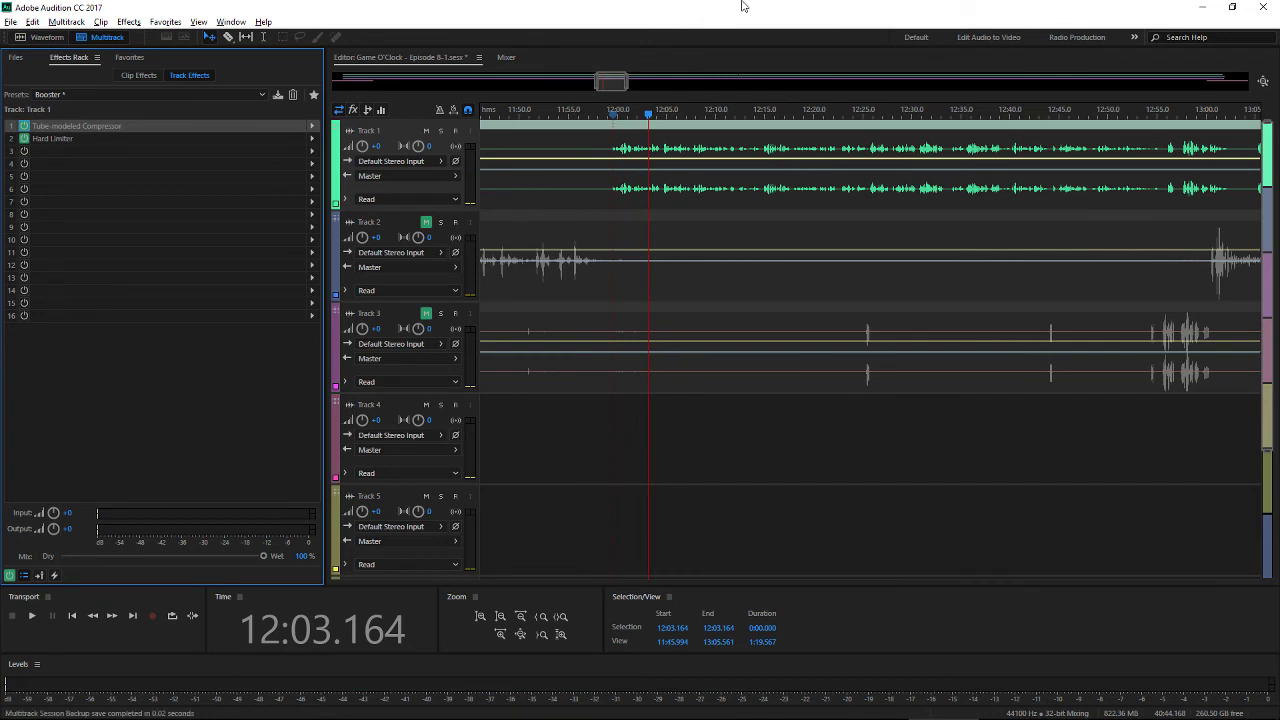
{"action": "left_click", "coordinate": [55, 140]}
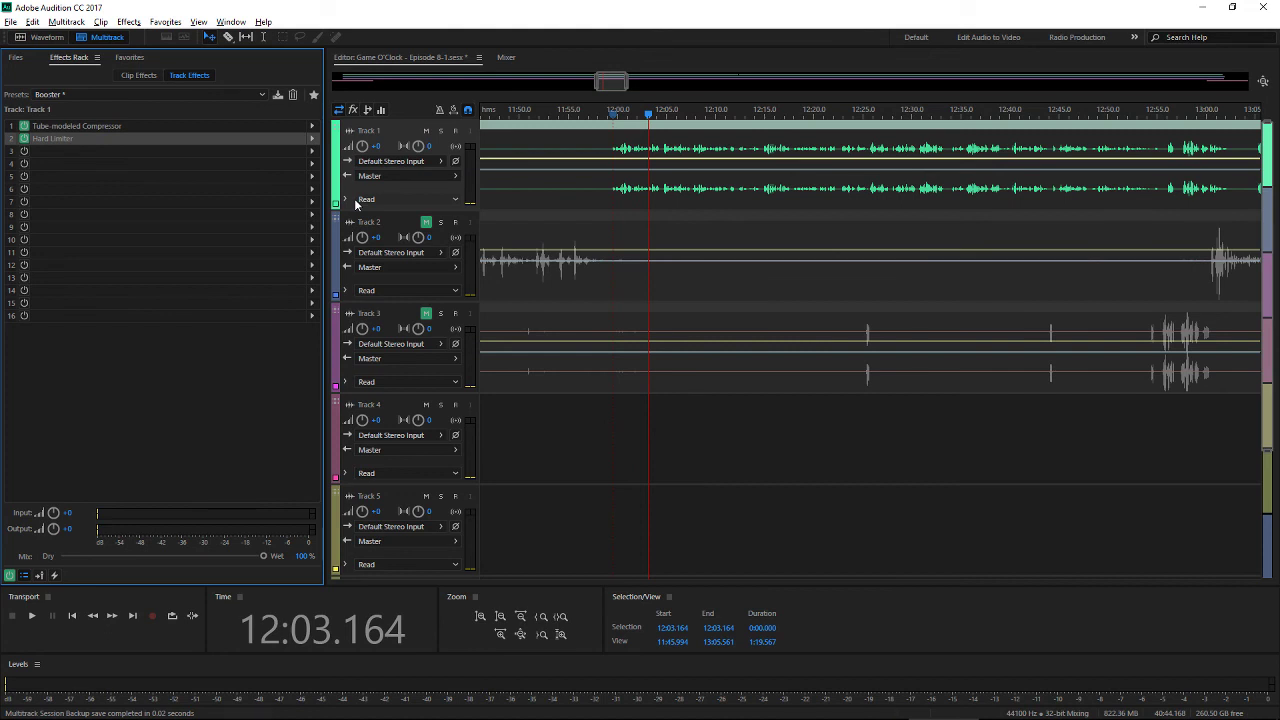
{"action": "double_click", "coordinate": [122, 137]}
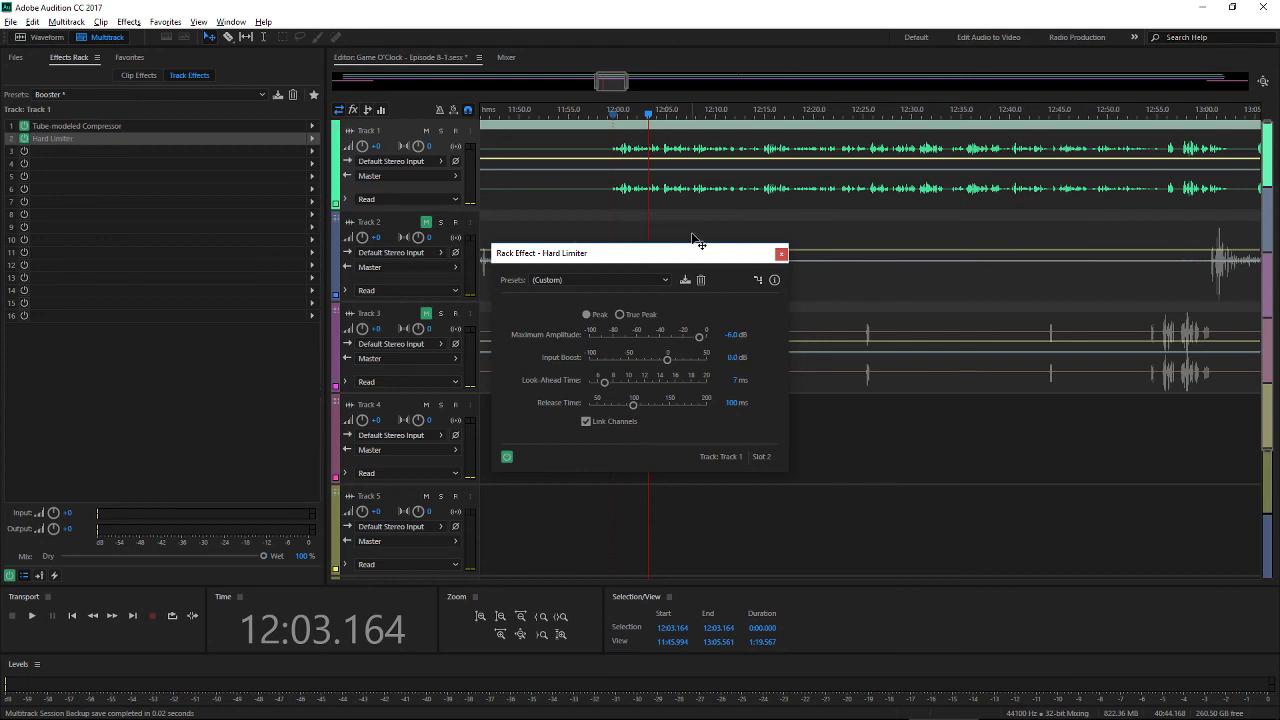
{"action": "left_click", "coordinate": [781, 253]}
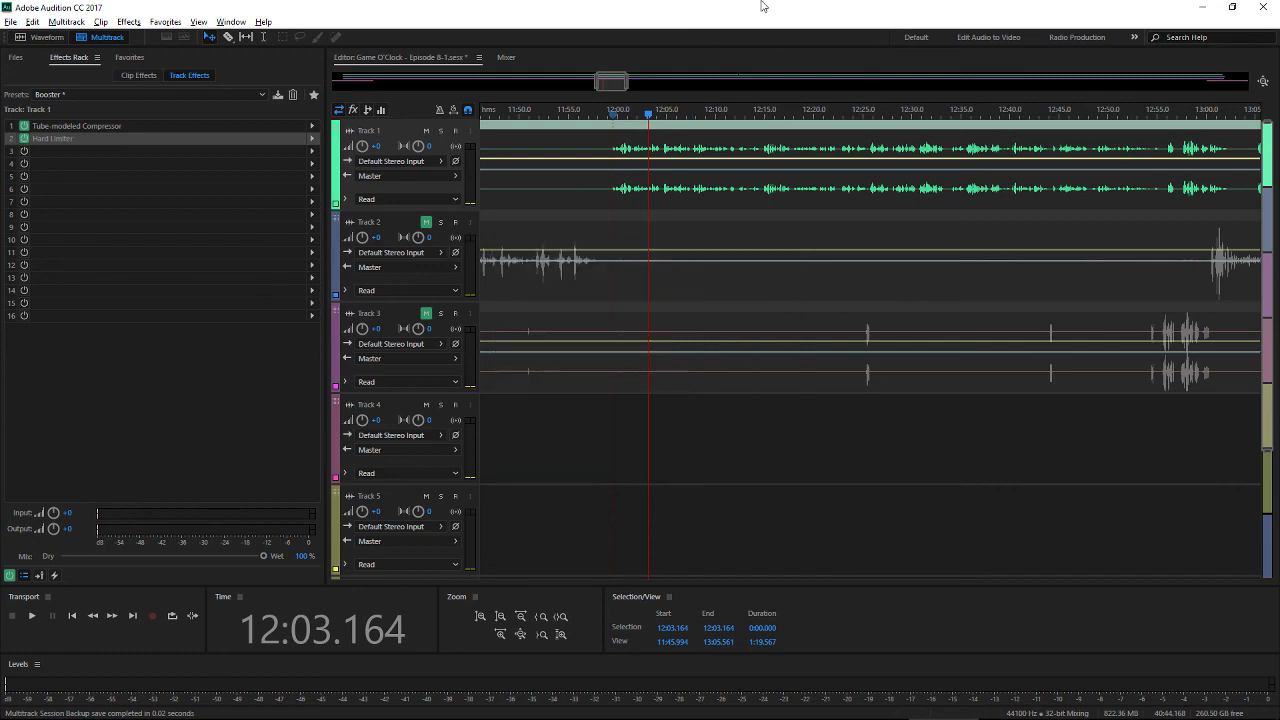
{"action": "key", "text": "backslash"}
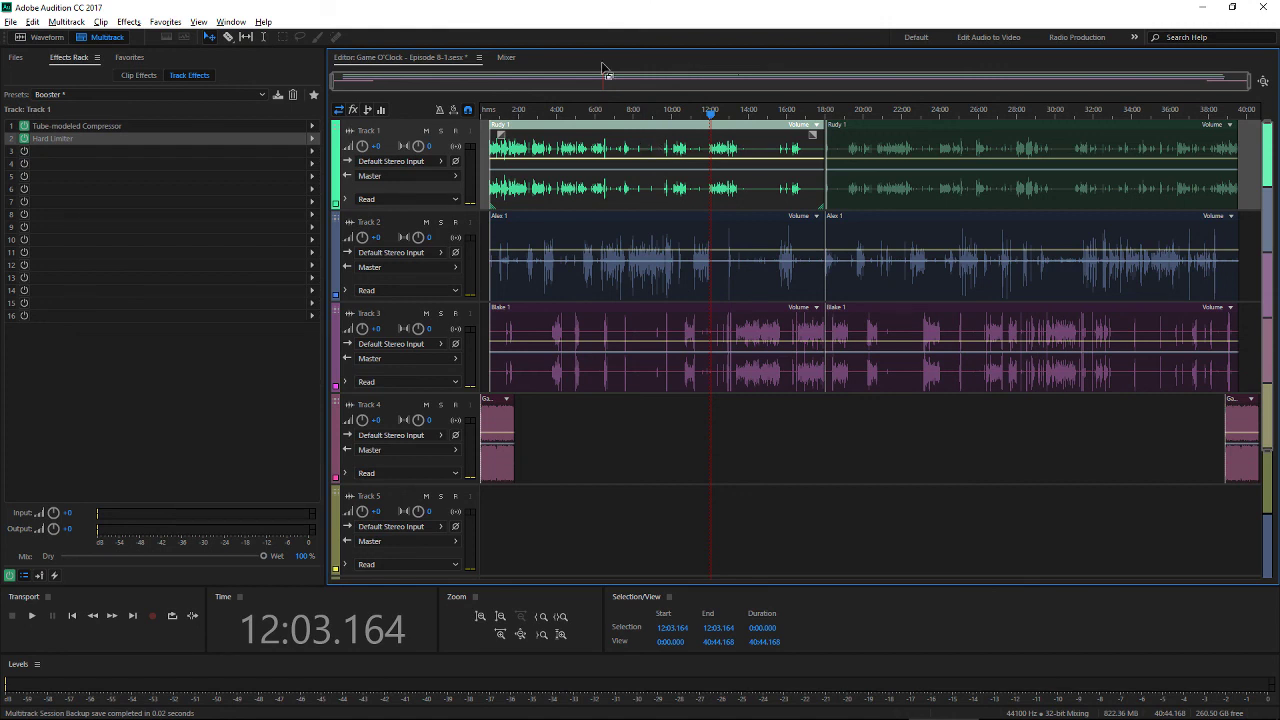
Browse slot 1's effects list without changing it, then bring back the Files panel
{"action": "left_click", "coordinate": [312, 126]}
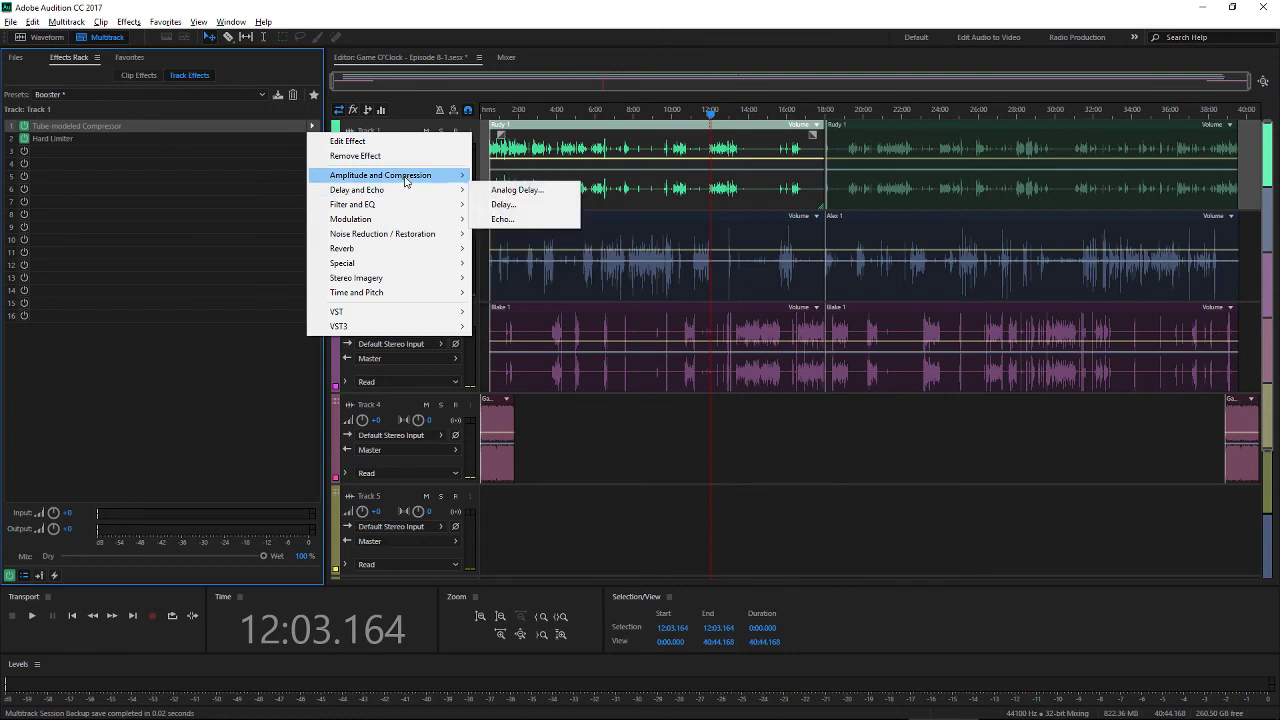
{"action": "mouse_move", "coordinate": [406, 180]}
{"action": "left_click", "coordinate": [28, 48]}
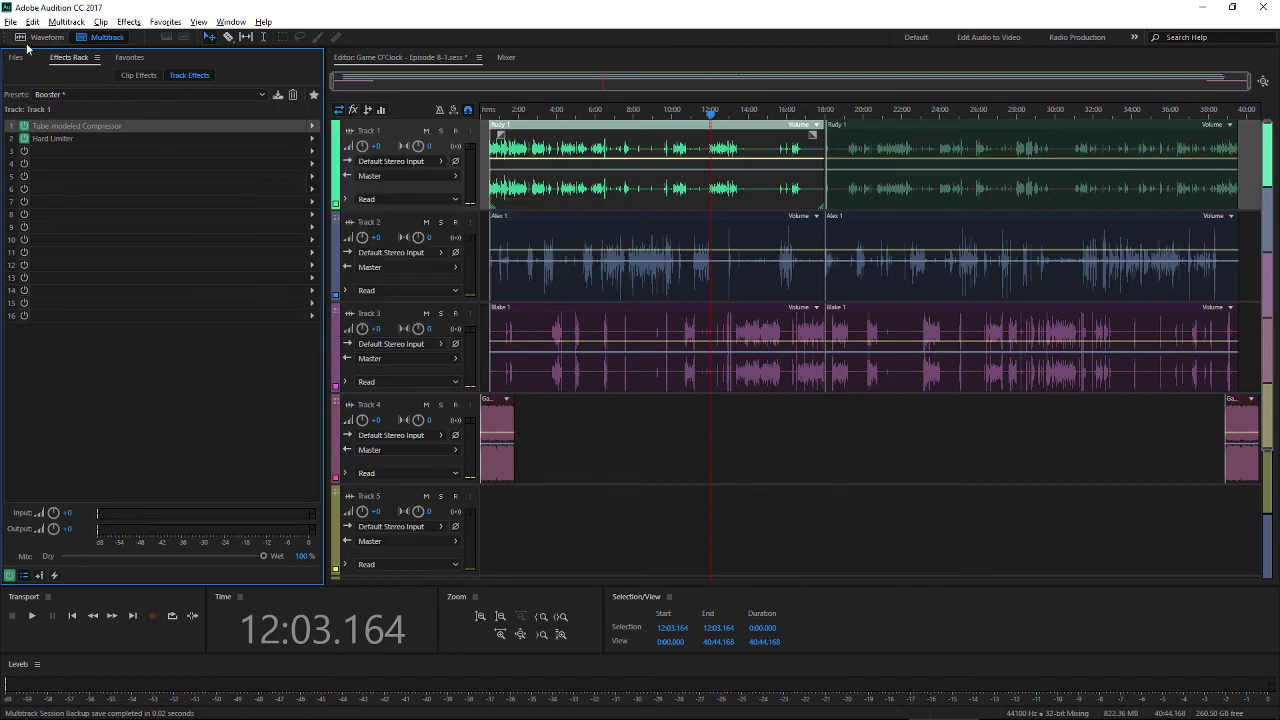
{"action": "left_click", "coordinate": [24, 59]}
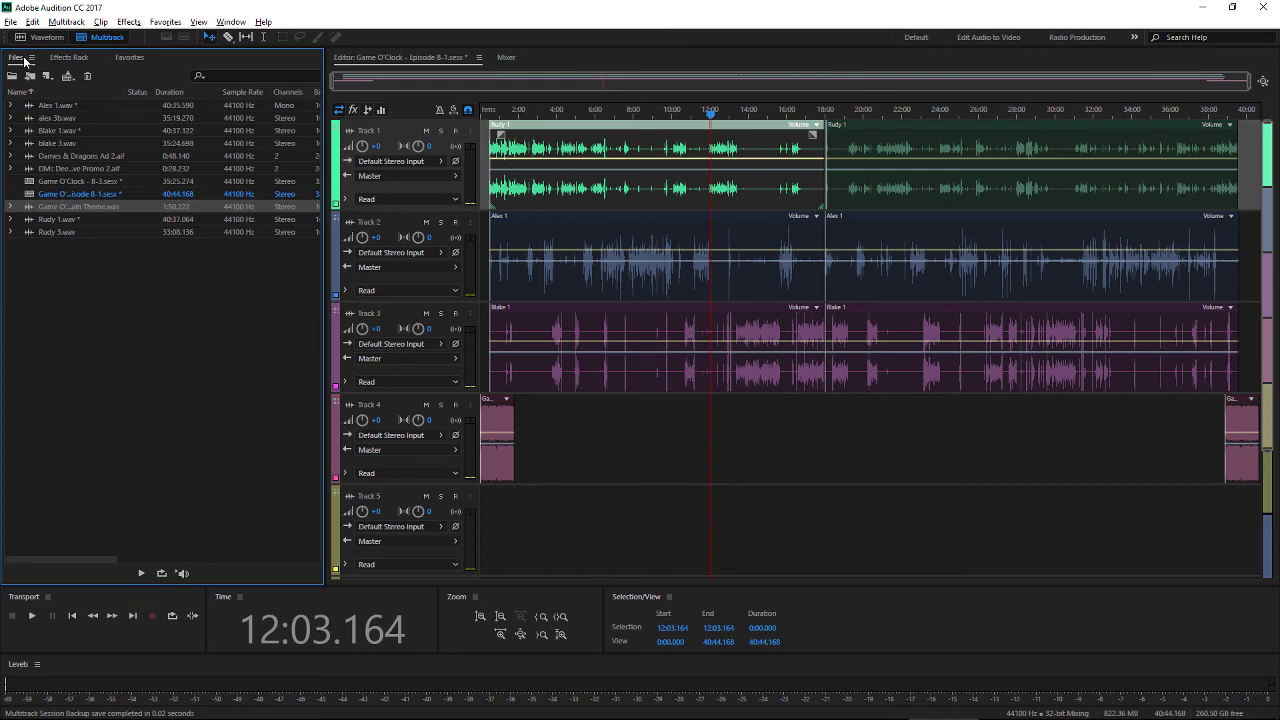